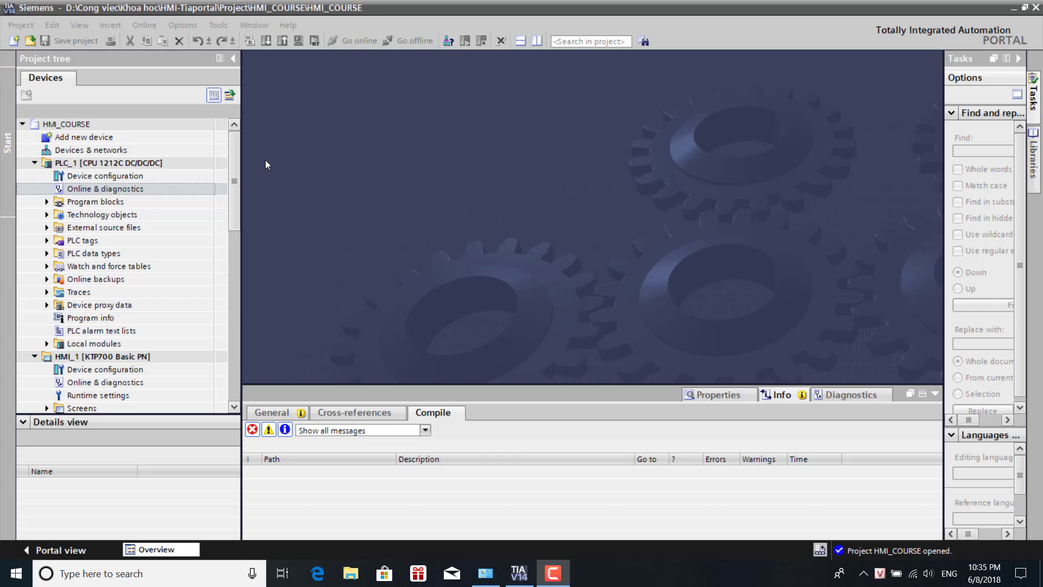
Add a new tag table under the PLC tags of PLC_1.
click(232, 169)
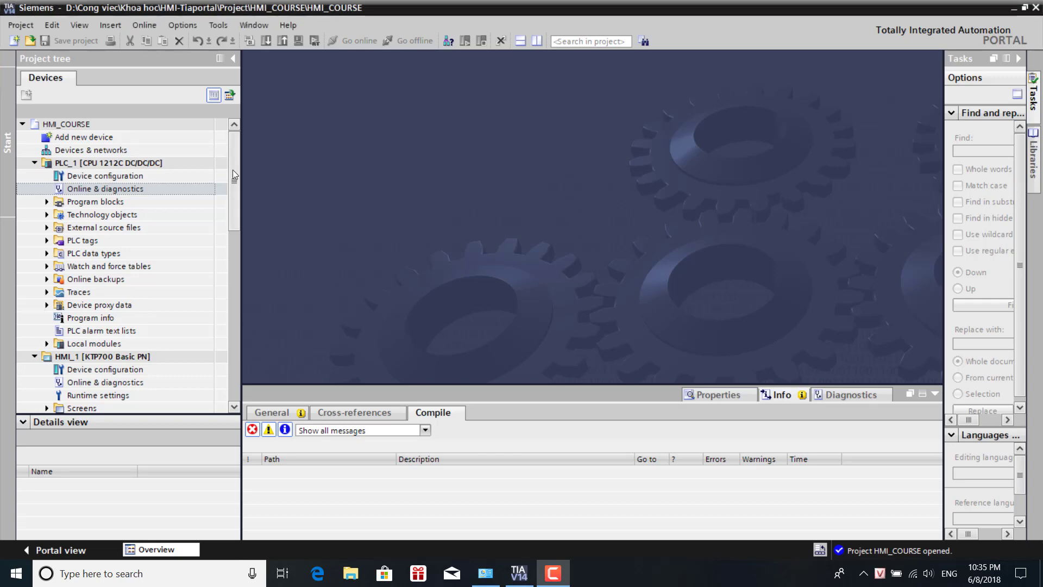
click(47, 202)
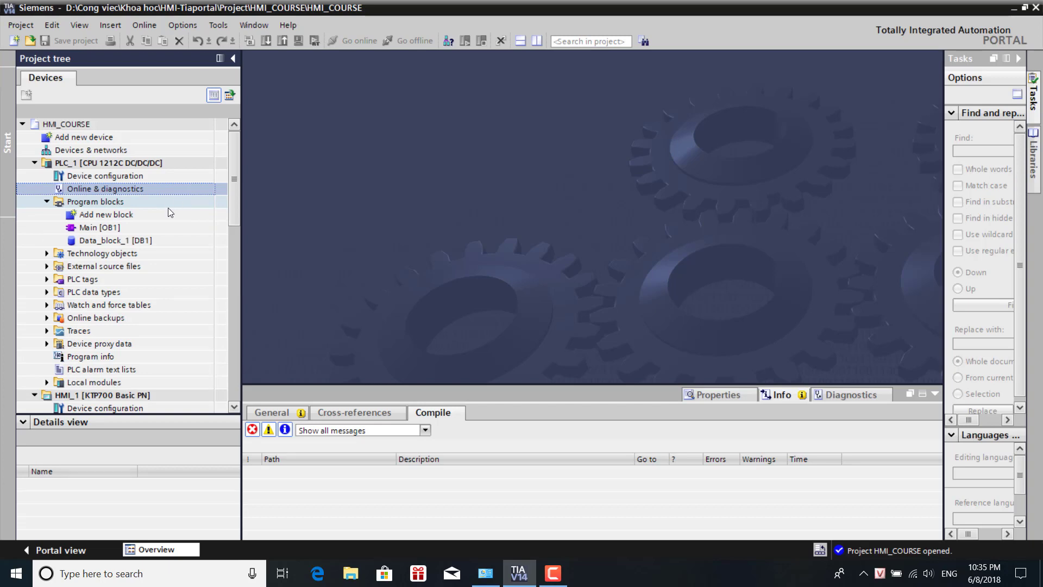
click(93, 226)
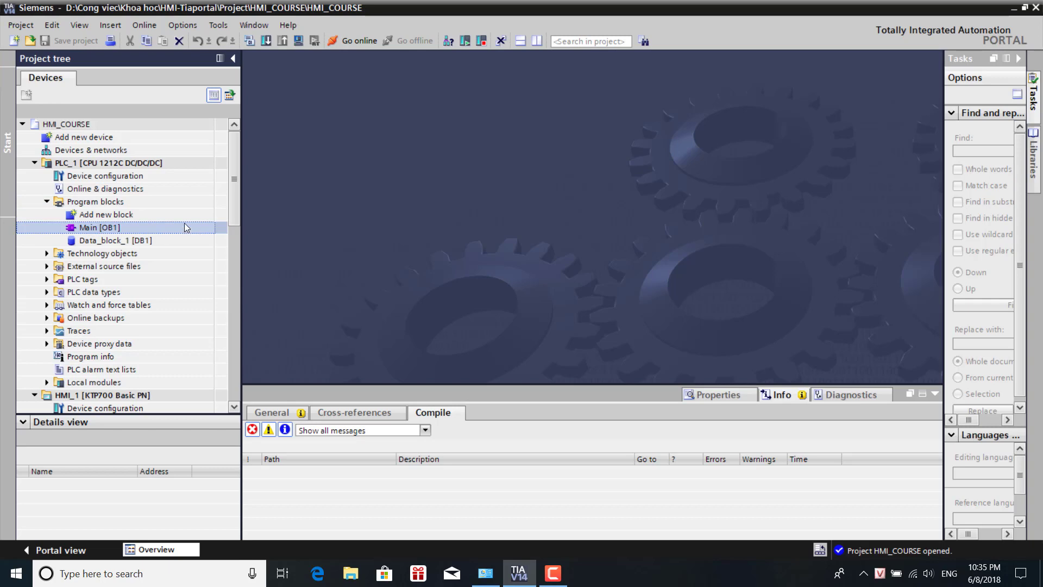
click(46, 280)
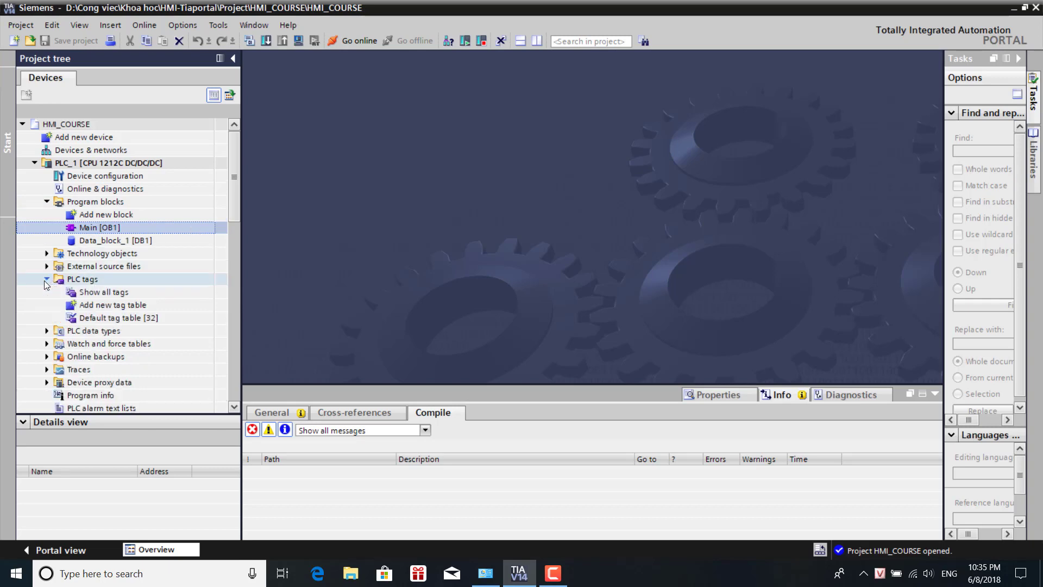
click(122, 305)
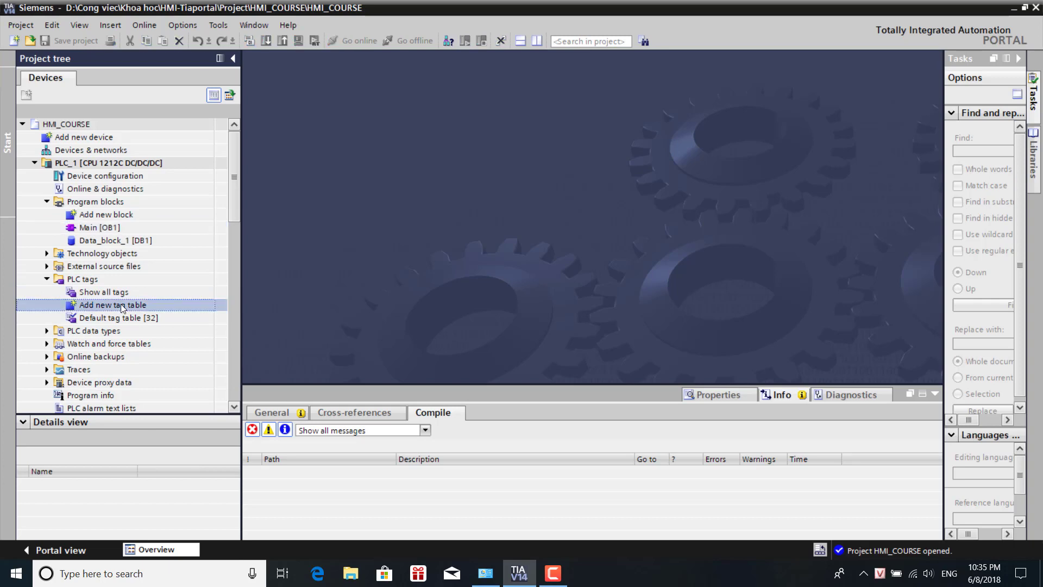
double_click(121, 304)
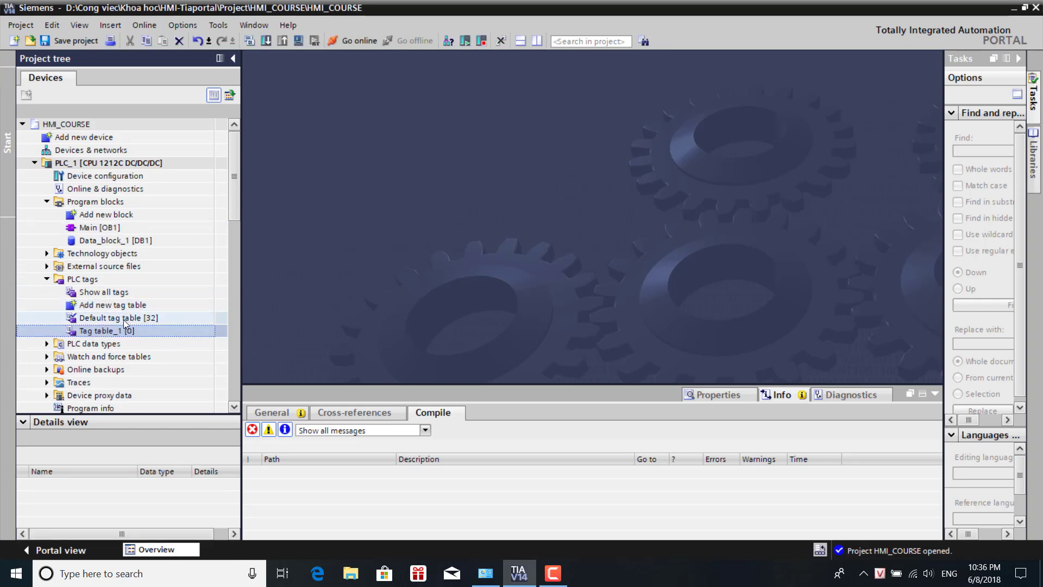
Rename the new tag table as Alarm_tag and open it for editing.
right_click(132, 331)
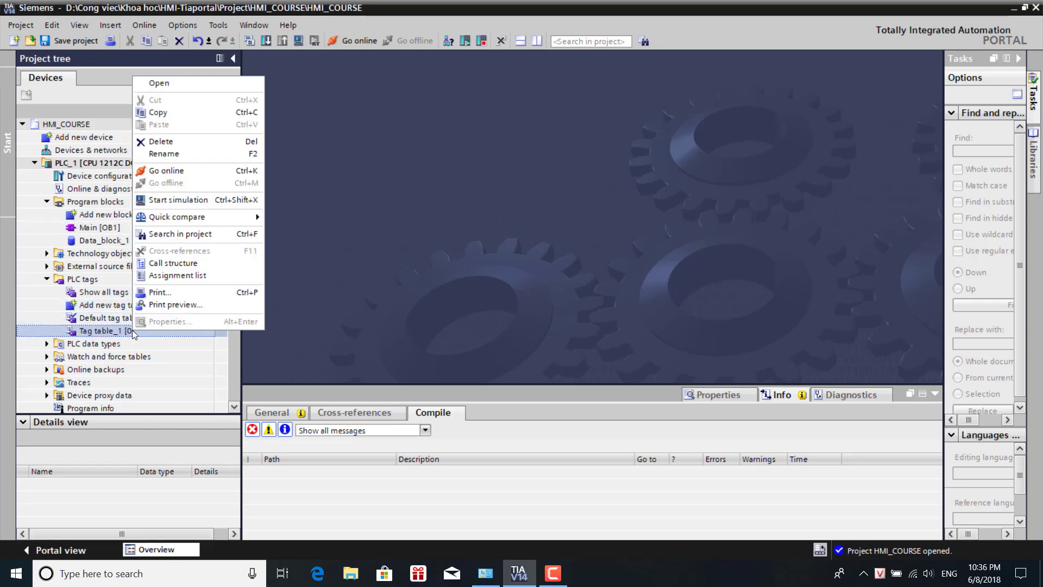
click(181, 155)
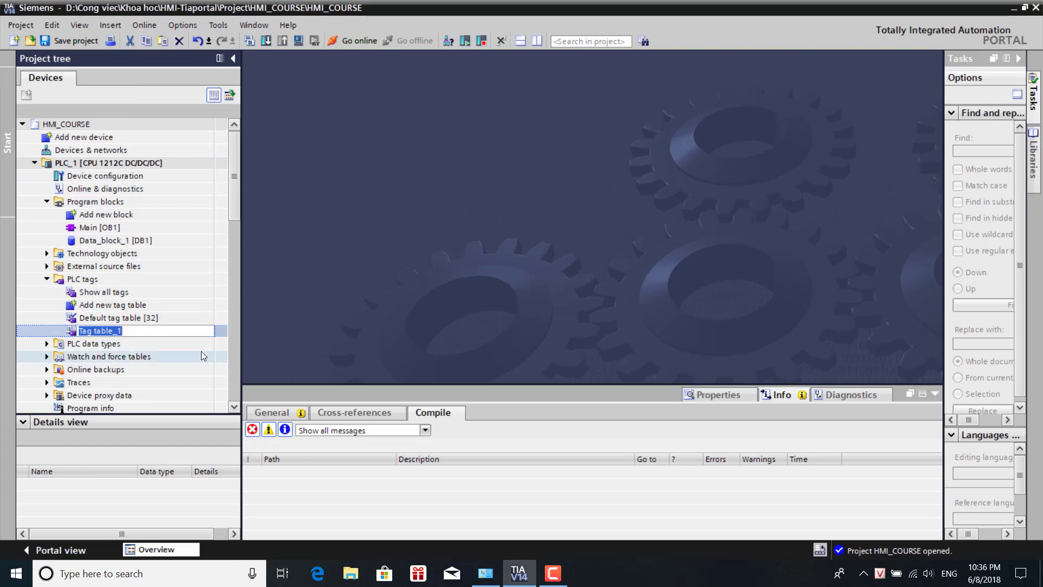
text(Ala)
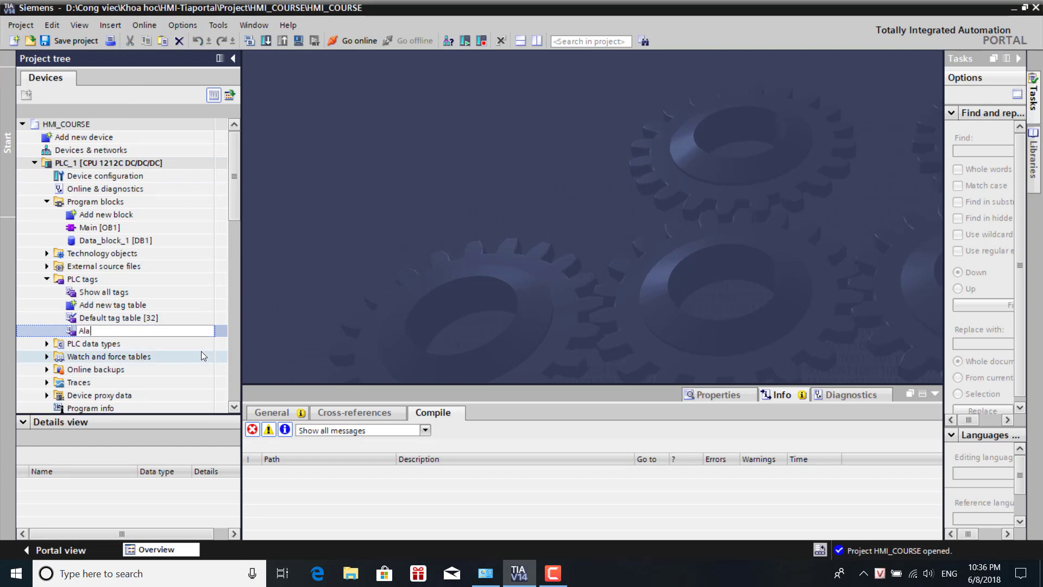
text(rm_tag)
key(Return)
click(149, 345)
double_click(132, 331)
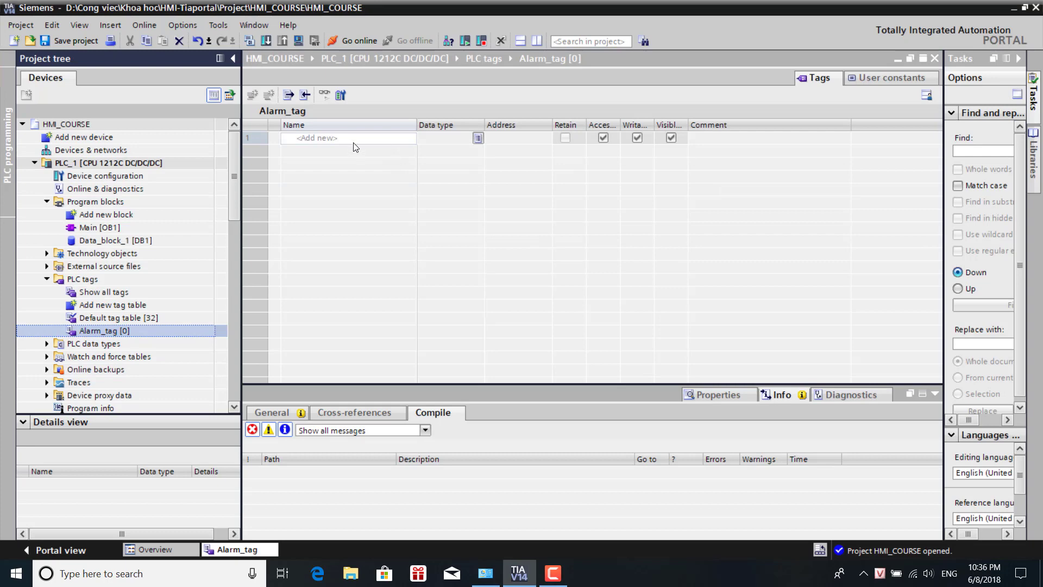
Add a tag named Alarm to the Alarm_tag table with the data type Word.
click(350, 142)
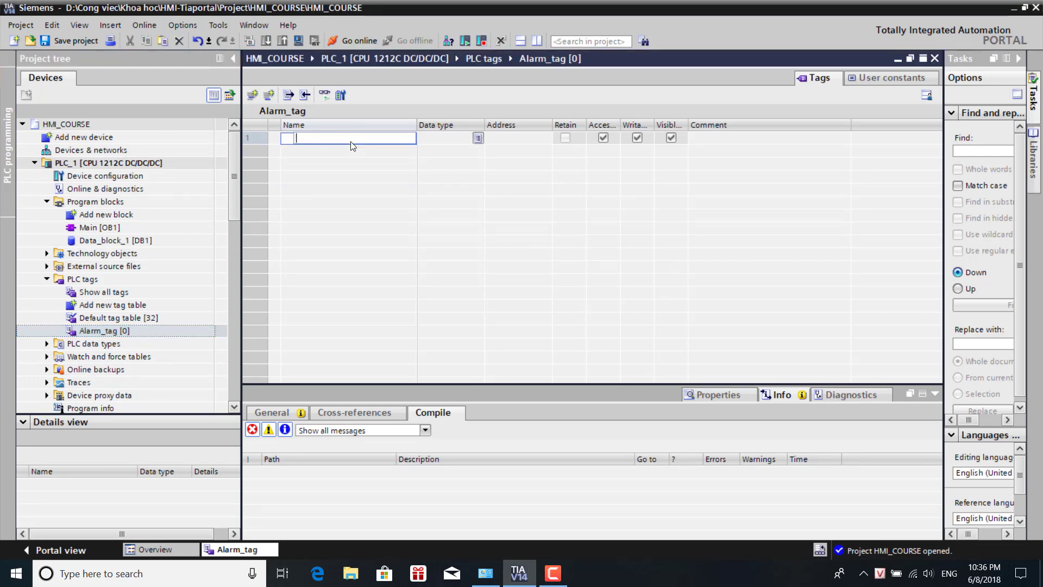
text(Alarm)
click(478, 138)
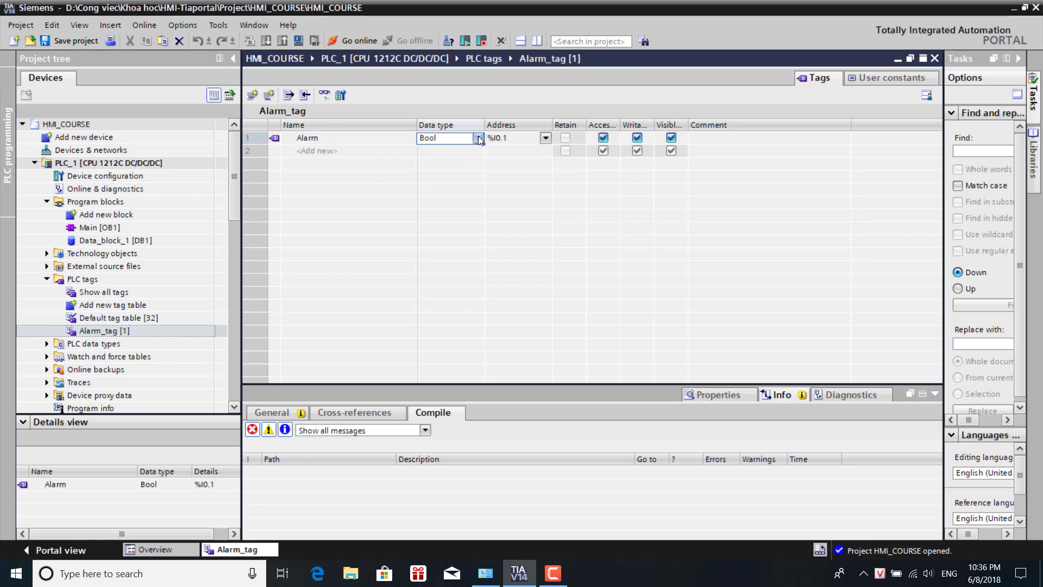
click(478, 137)
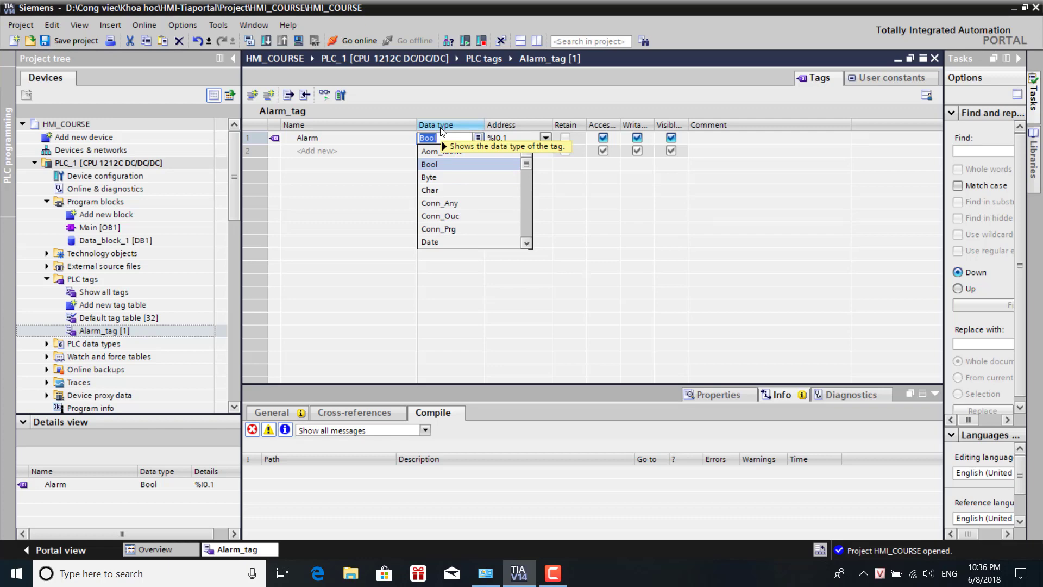
text(w)
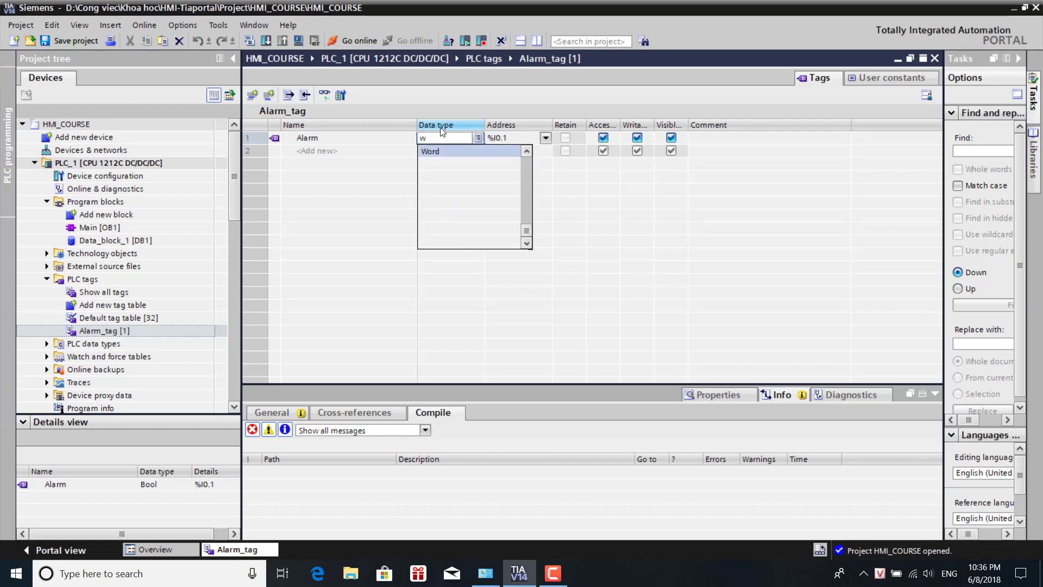
click(452, 152)
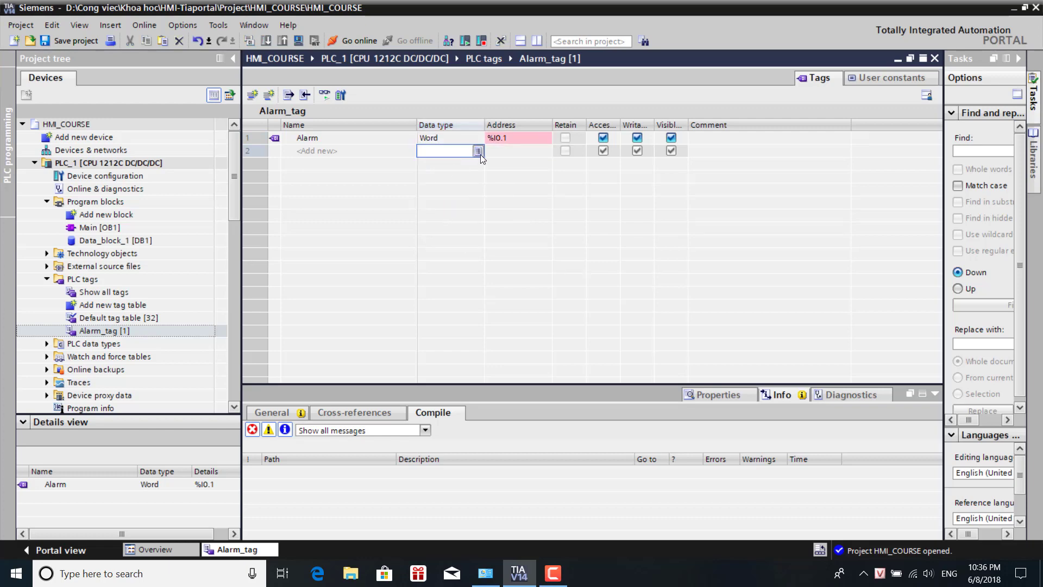
Set the Alarm tag's address to %MW10, using operand identifier M.
click(526, 140)
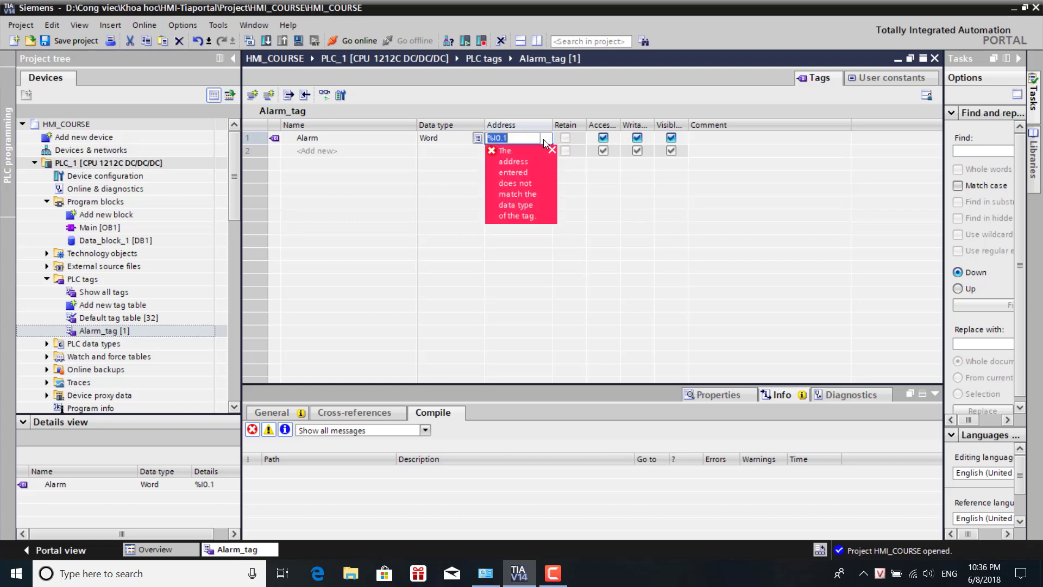
click(548, 138)
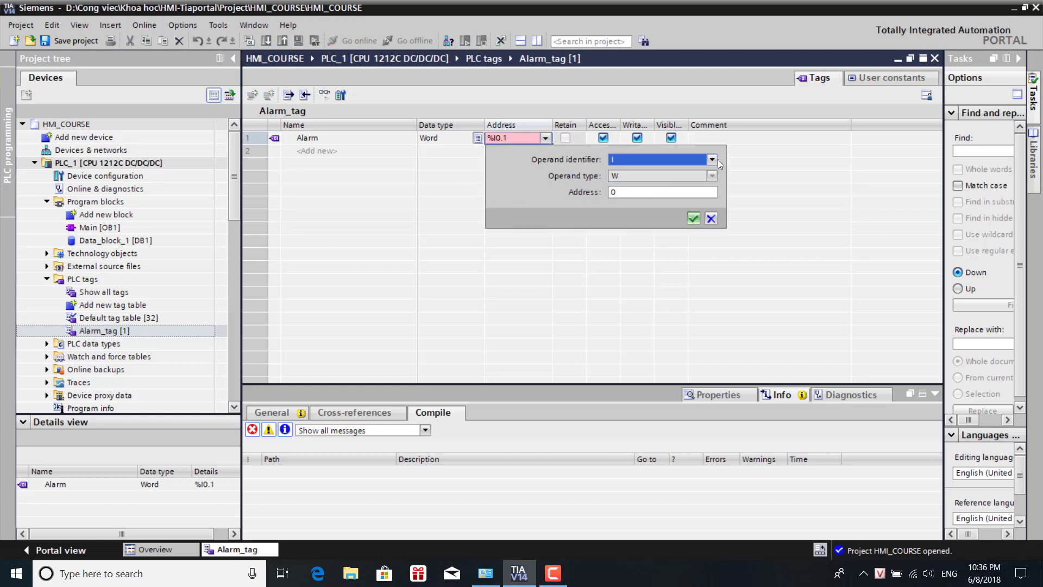
click(716, 160)
click(625, 191)
click(630, 192)
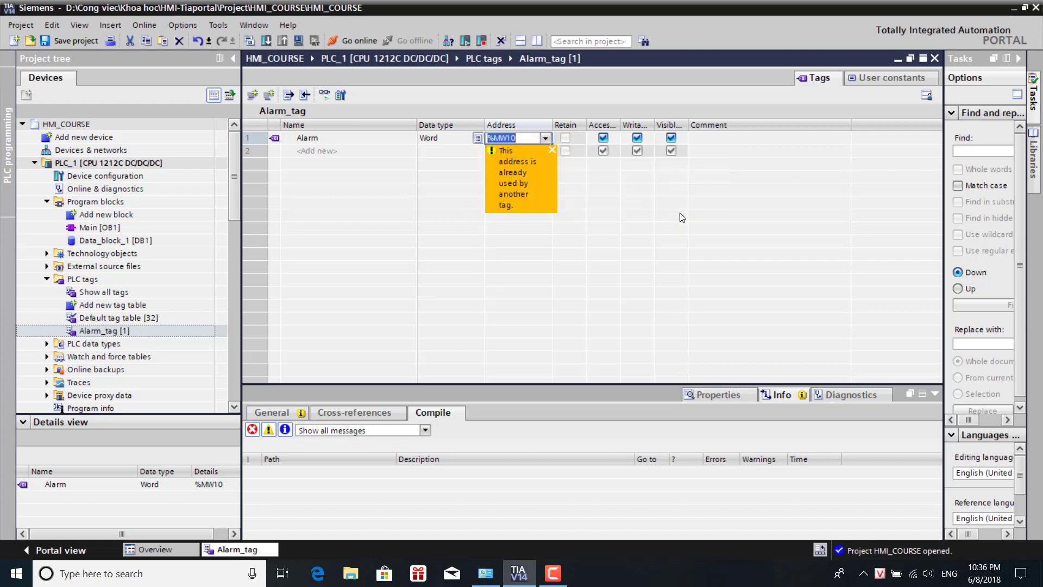
click(693, 218)
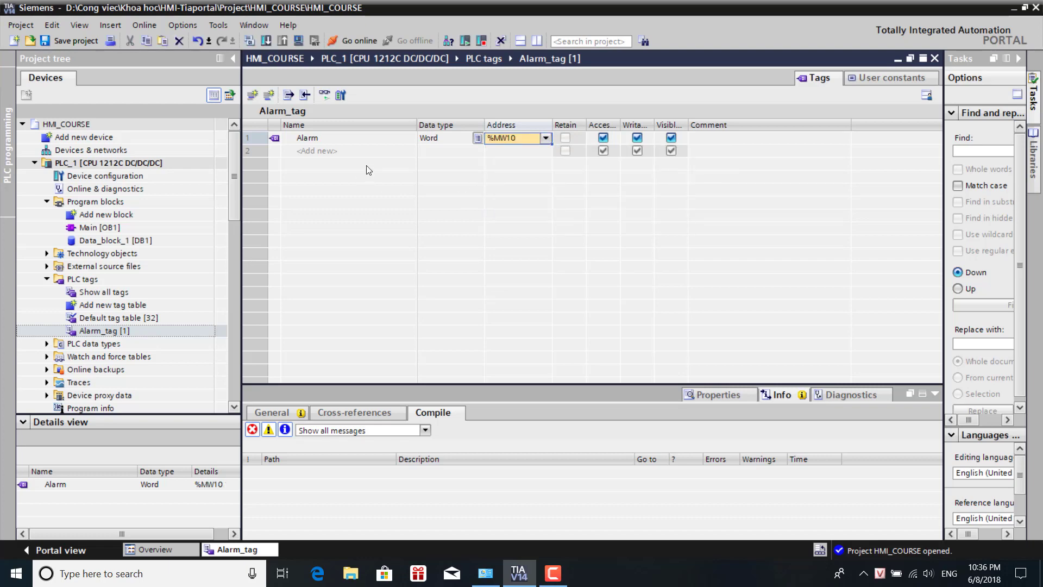
Add a second tag named Alarm1 with the data type Bool.
click(347, 152)
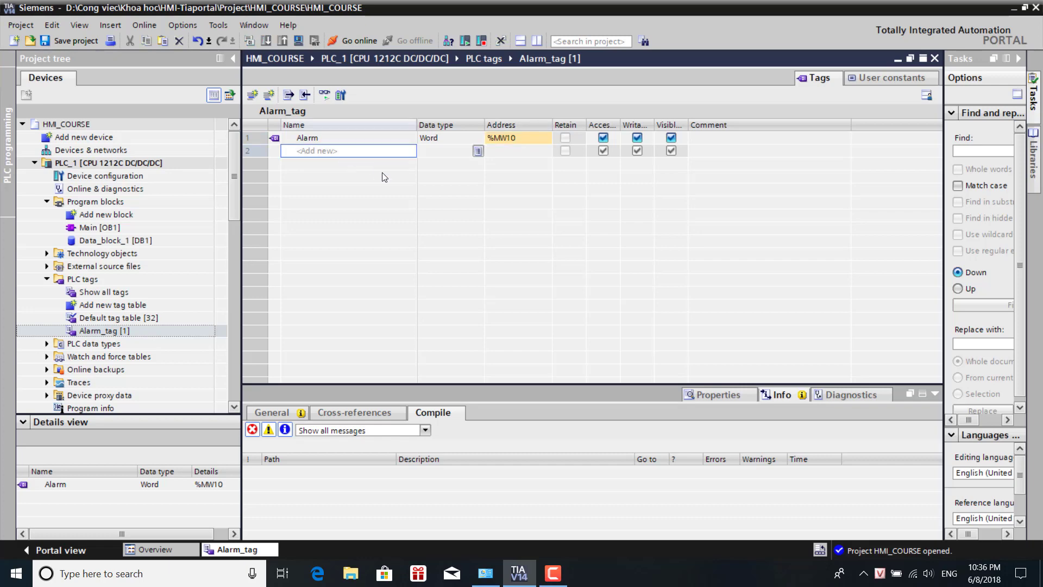
click(368, 151)
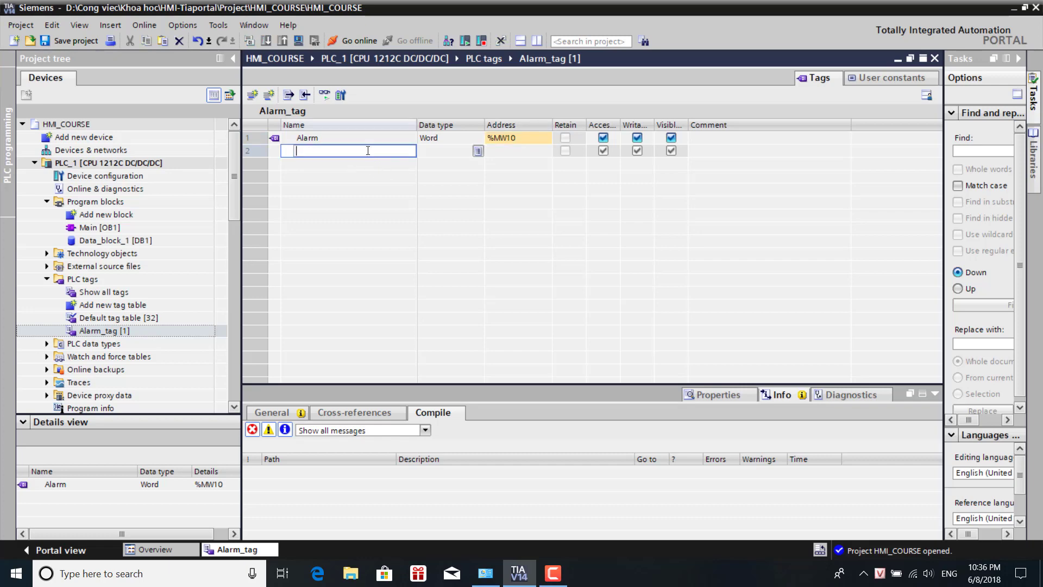
text(Alarm1)
click(477, 155)
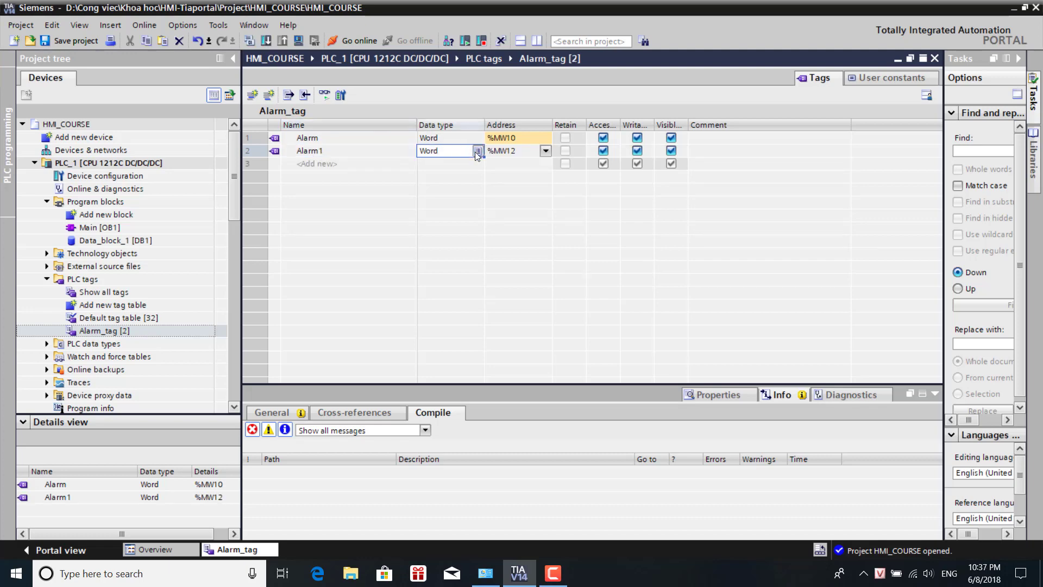
click(475, 151)
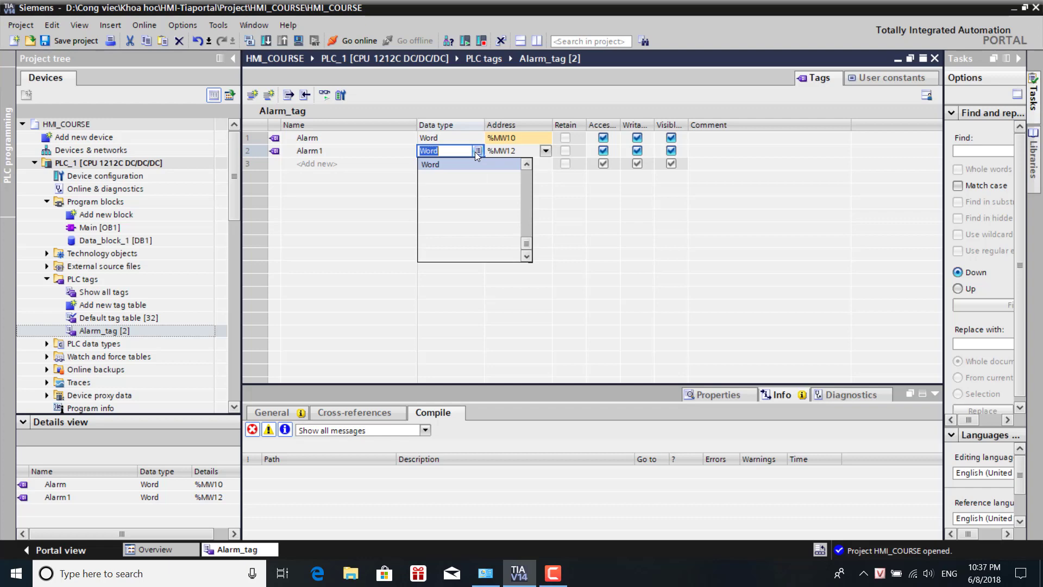
text(boll)
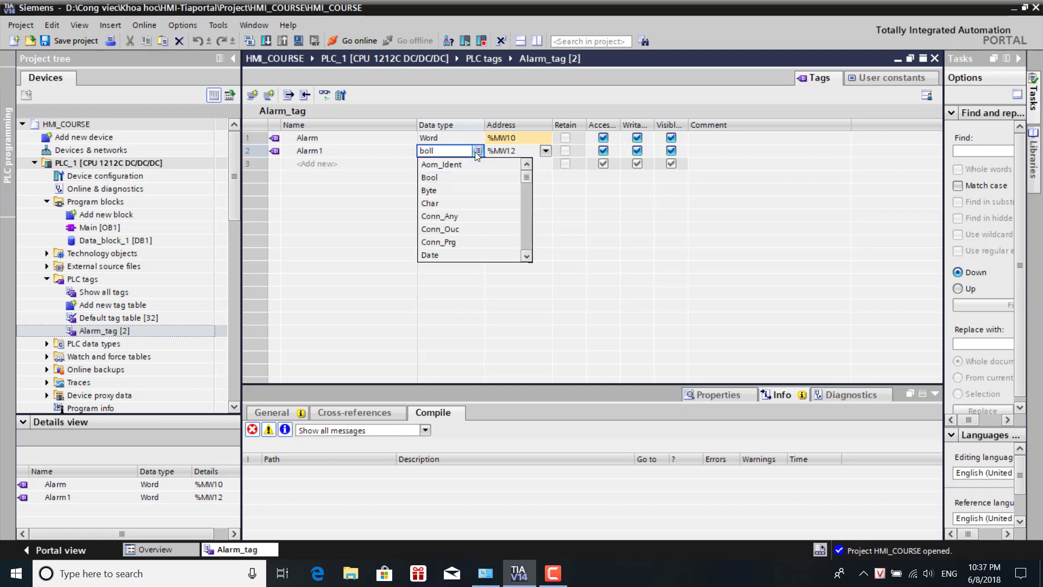
key(BackSpace)
key(BackSpace)
key(BackSpace)
text(ôl)
click(465, 175)
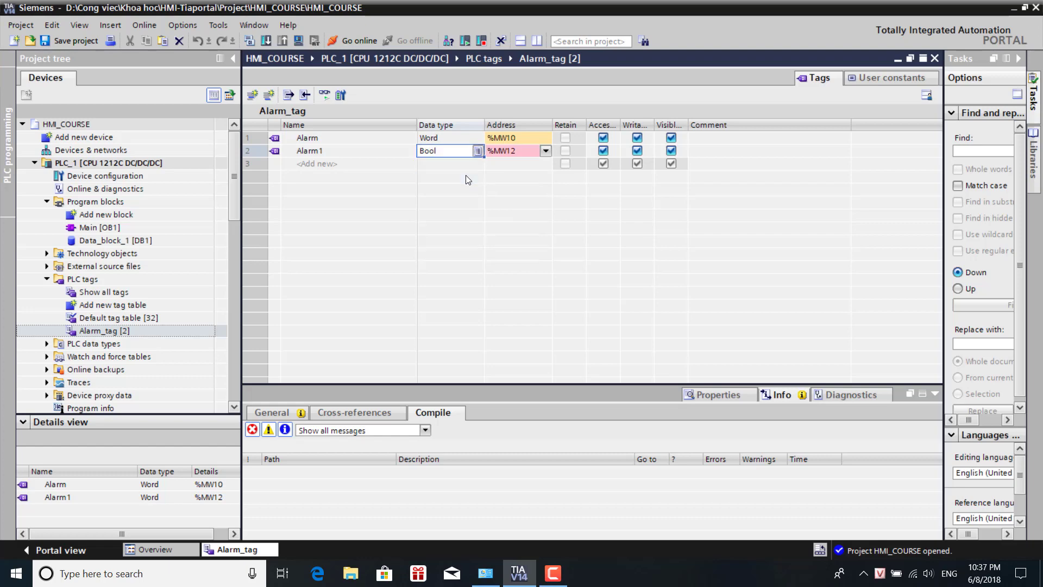
Set the Alarm1 tag's address to %M11.0.
click(546, 154)
click(546, 154)
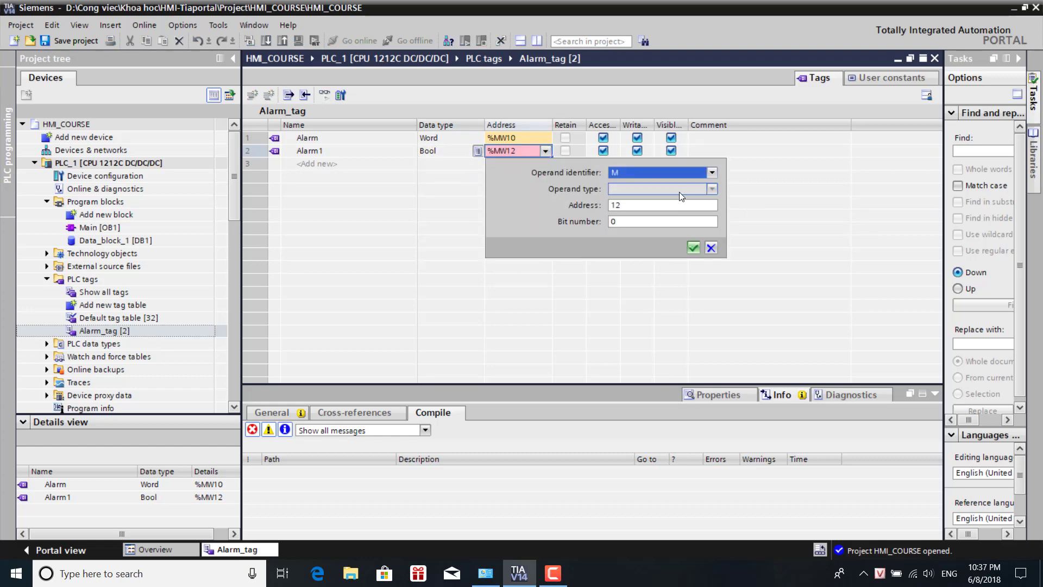
click(669, 204)
key(BackSpace)
text(1)
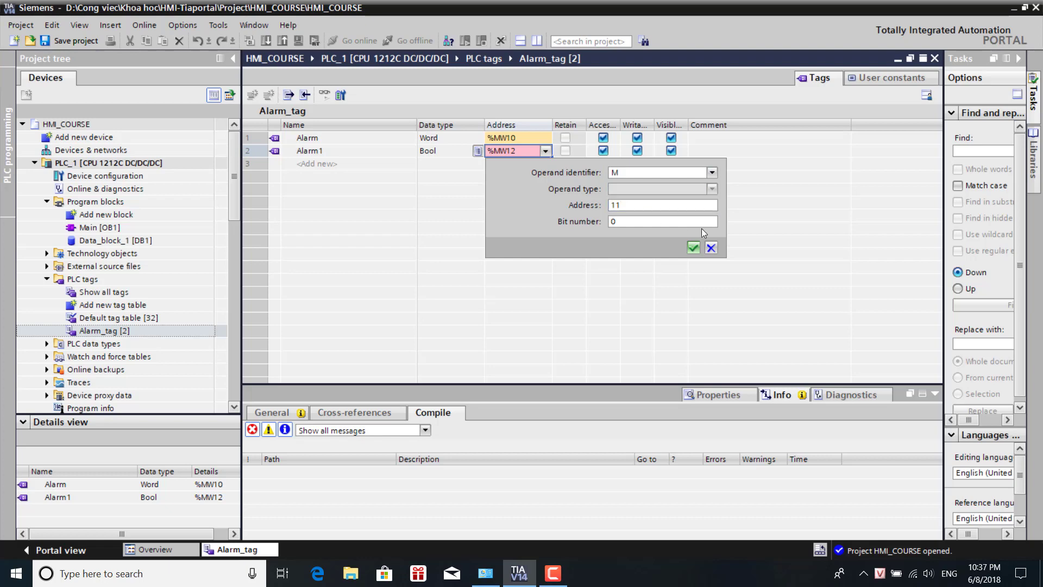
click(694, 249)
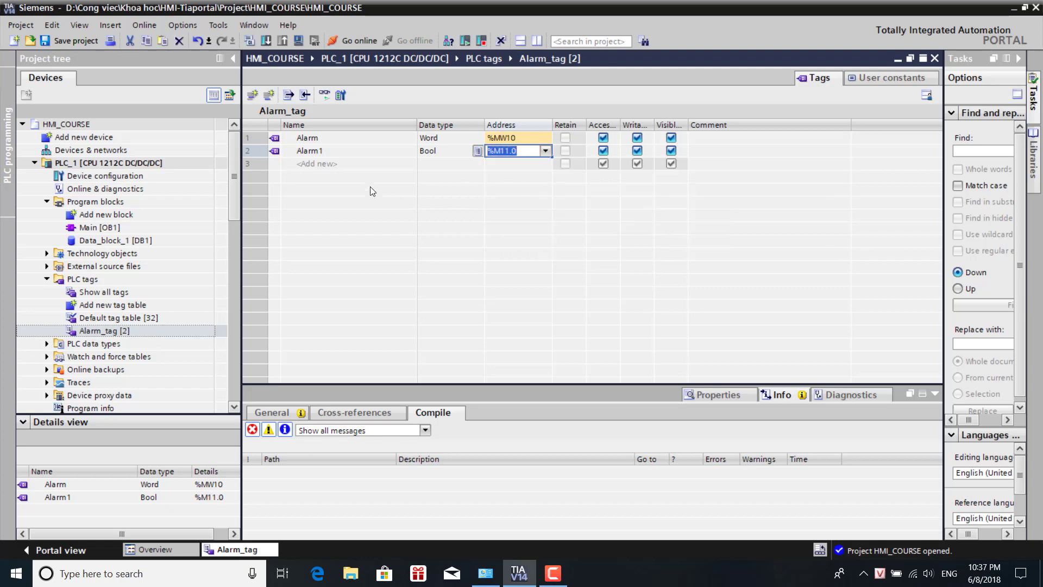
Fill the Alarm1 tag name down the table to create the tags Alarm2 through Alarm17.
click(332, 164)
click(409, 152)
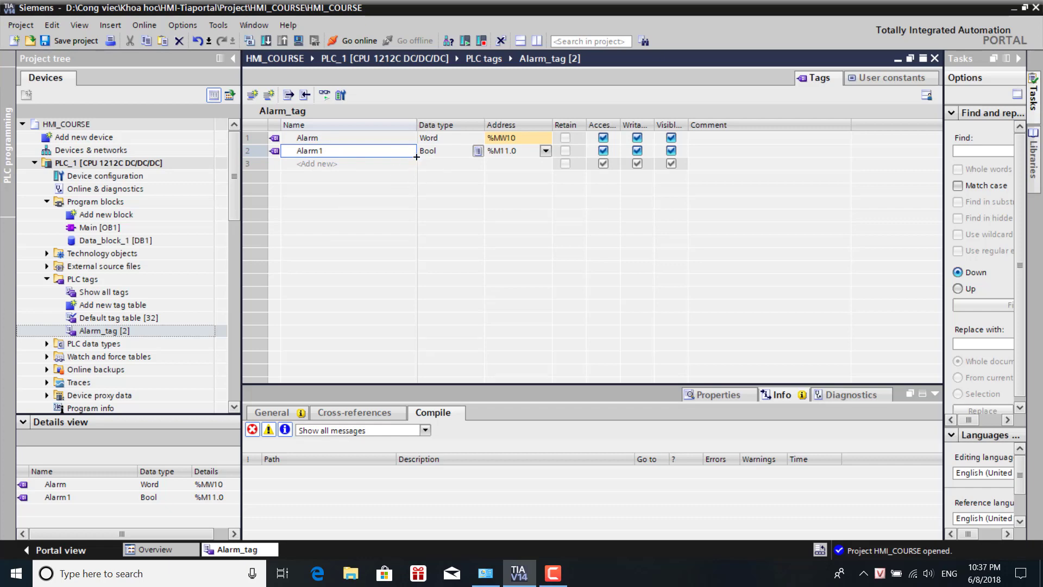
drag(416, 156, 420, 240)
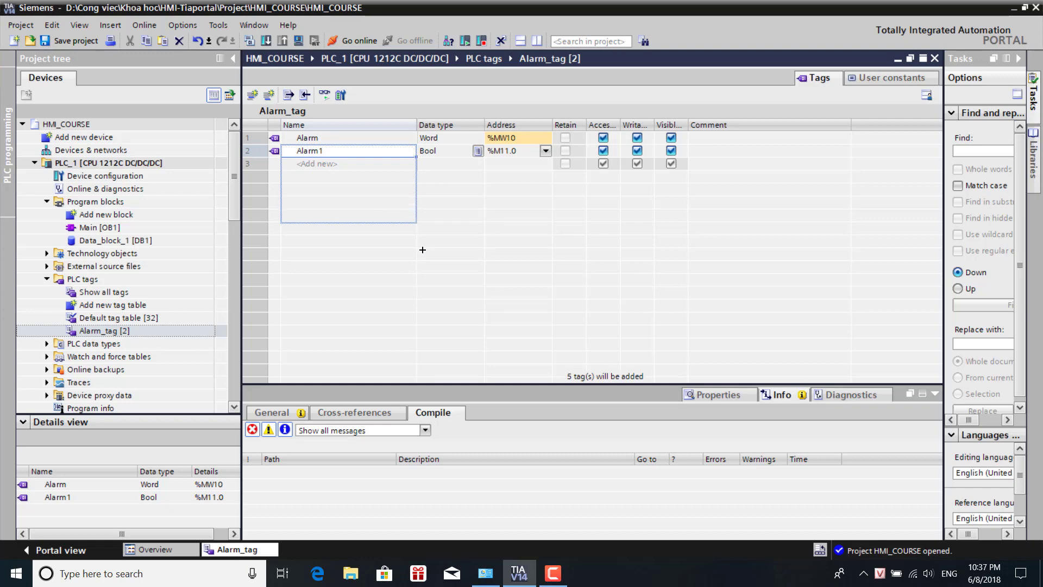
drag(423, 250, 415, 353)
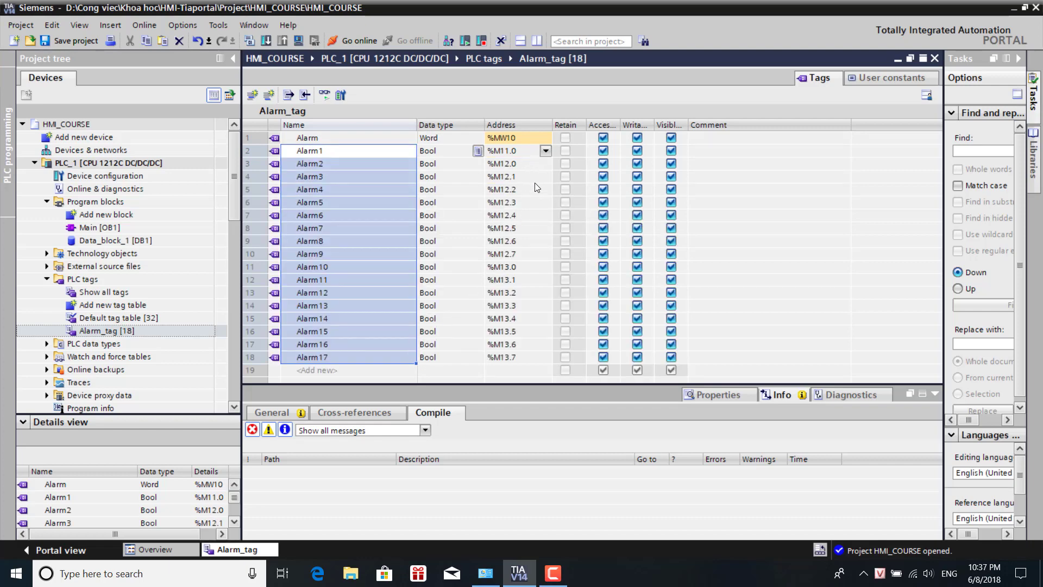
Set the Alarm2 tag's address to %M11.1.
double_click(505, 165)
click(511, 166)
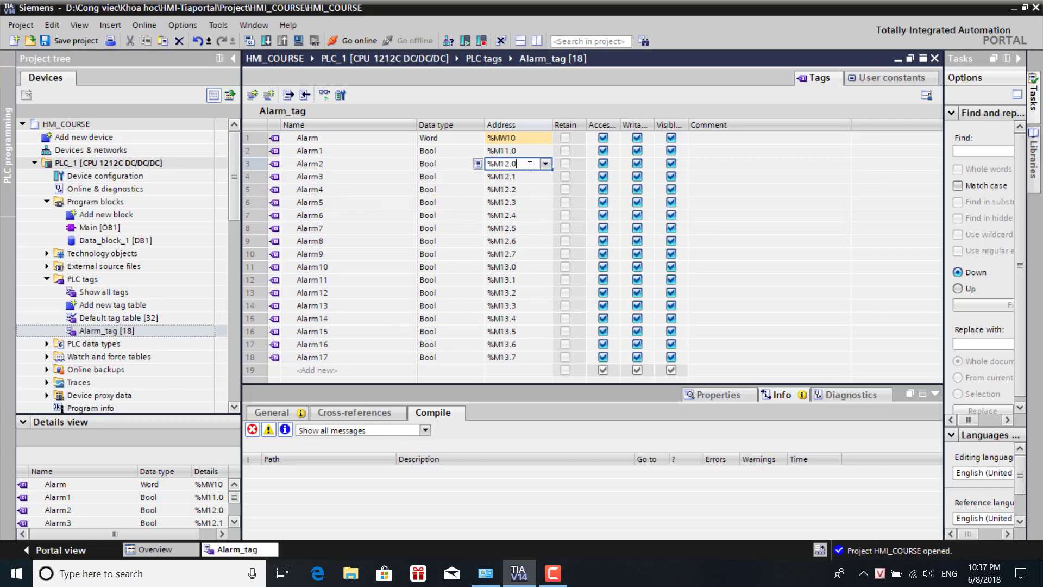
key(BackSpace)
key(BackSpace)
key(BackSpace)
text(1.1)
key(Return)
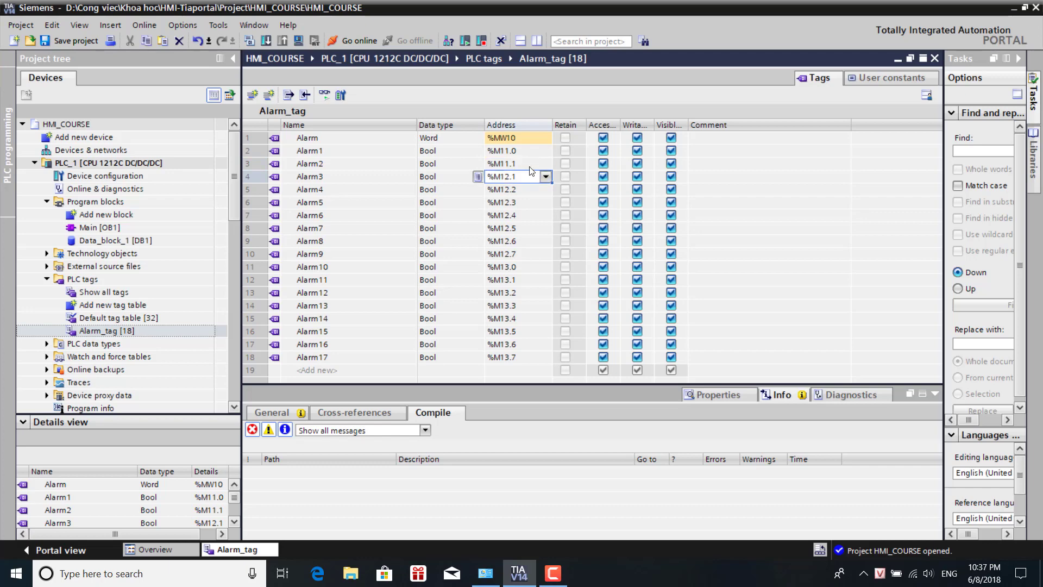
Set the Alarm3 tag's address to %M11.2.
double_click(531, 174)
click(531, 174)
key(BackSpace)
key(BackSpace)
key(BackSpace)
text(12)
text(.2)
key(Return)
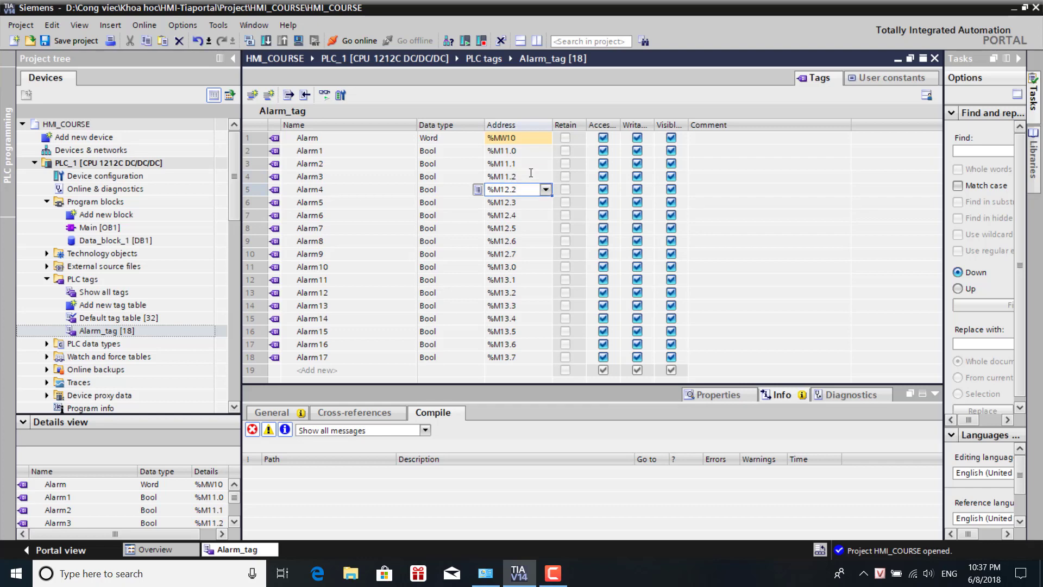
Set the Alarm4 tag's address to %M11.3.
click(522, 192)
key(BackSpace)
key(BackSpace)
key(BackSpace)
text(12.)
text(3)
key(Return)
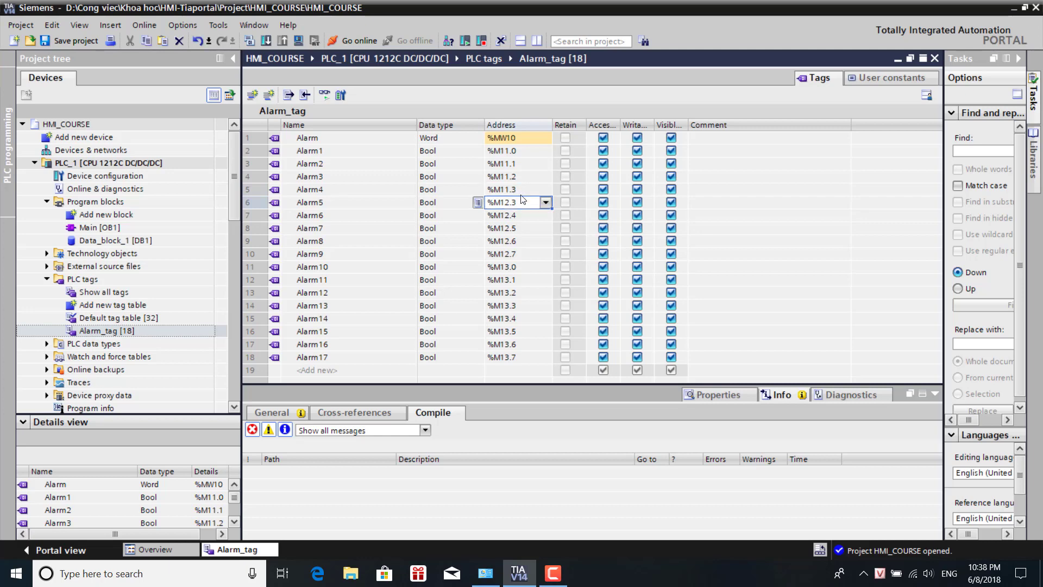
Set the Alarm5 tag's address to %M11.4.
key(BackSpace)
key(BackSpace)
key(BackSpace)
text(1.4)
key(Return)
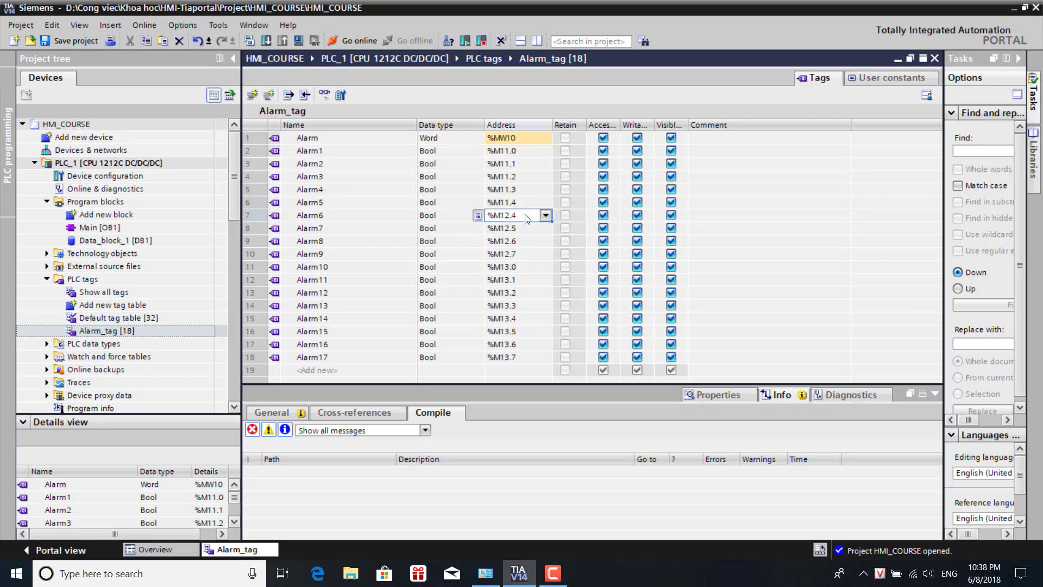
Set the Alarm6 tag's address to %M11.5.
click(526, 215)
click(526, 215)
key(BackSpace)
key(BackSpace)
key(BackSpace)
text(1.5)
key(Return)
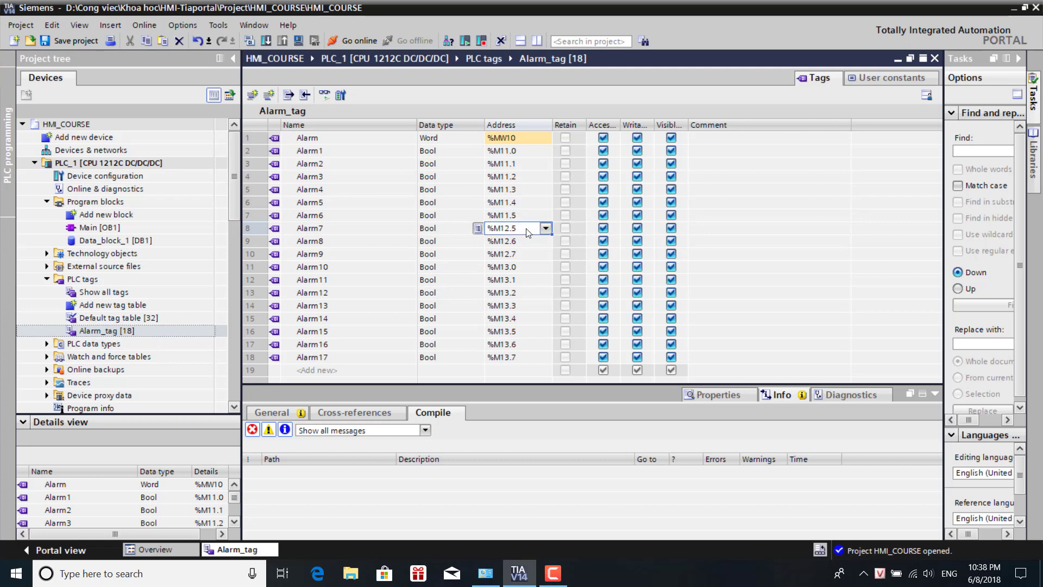
Set the Alarm7 tag's address to %M11.6.
click(527, 229)
click(527, 228)
key(BackSpace)
key(BackSpace)
key(BackSpace)
text(12.6)
key(Return)
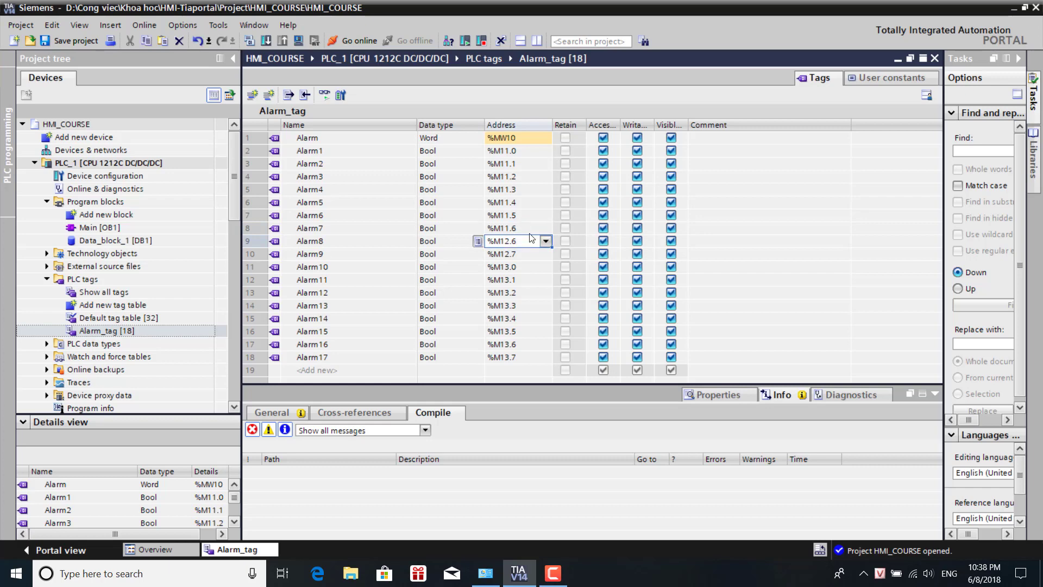
Set the Alarm8 tag's address to %M11.7.
click(527, 237)
key(BackSpace)
key(BackSpace)
key(BackSpace)
text(1.7)
key(Return)
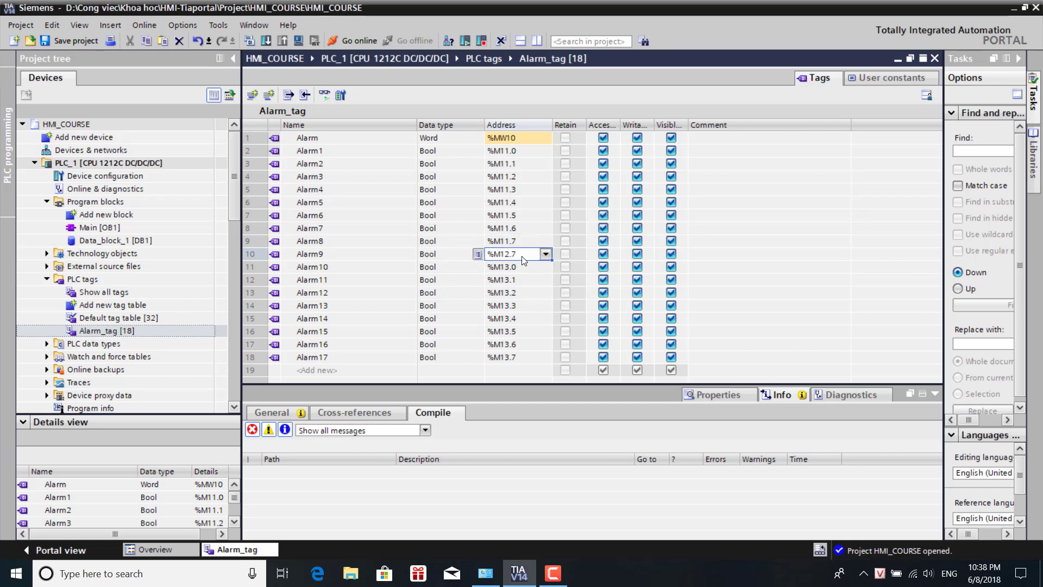
Set the Alarm9 tag's address to %M10.0.
click(521, 256)
key(BackSpace)
key(BackSpace)
key(BackSpace)
text(0.0)
key(Return)
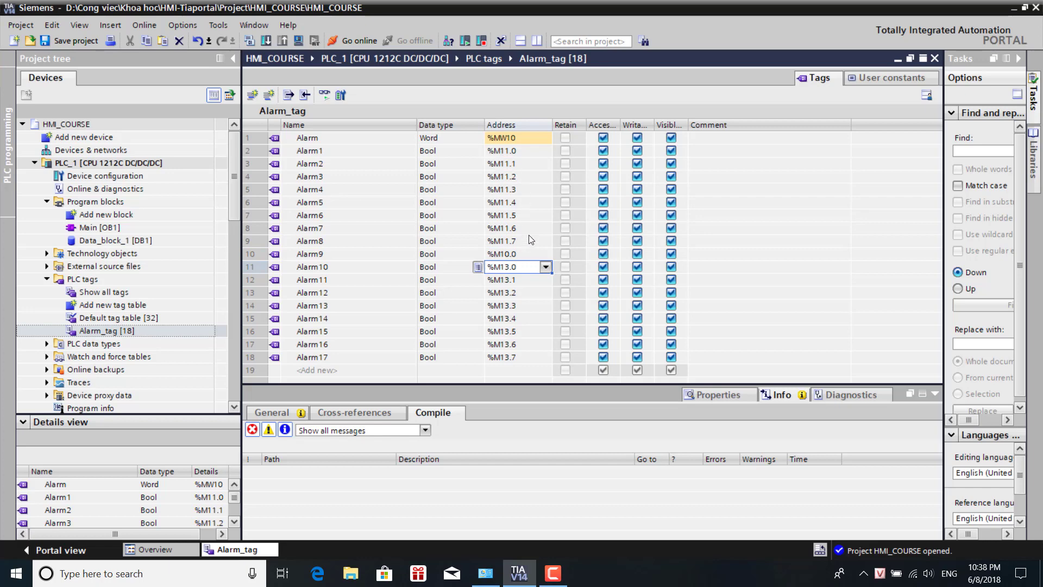
Set the Alarm10 tag's address to %M10.1.
click(520, 268)
click(518, 269)
key(BackSpace)
key(BackSpace)
key(BackSpace)
text(0.1)
key(Return)
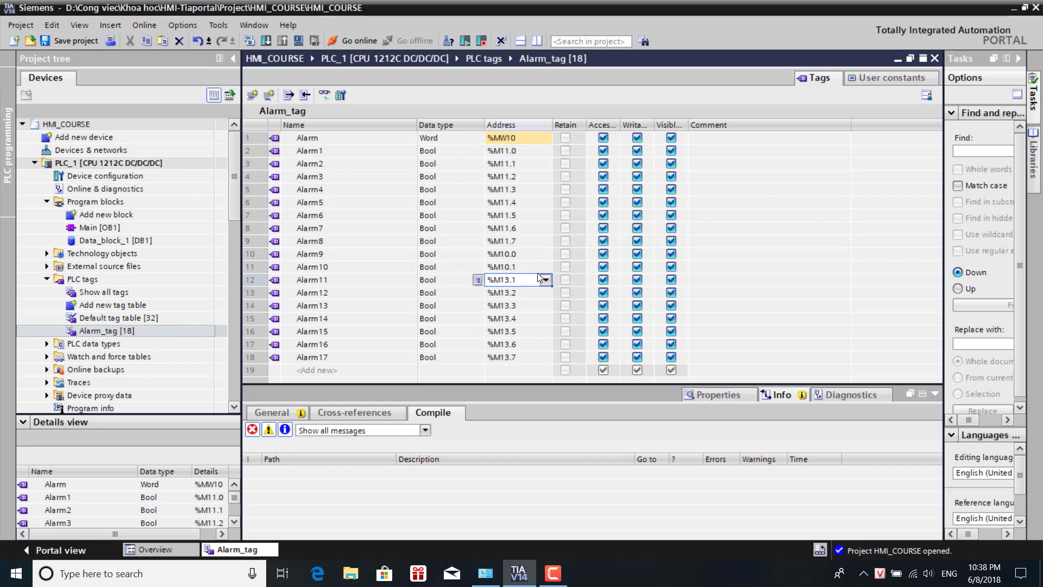
Set the Alarm11 tag's address to %M10.2.
click(528, 279)
key(BackSpace)
key(BackSpace)
text(0.2)
key(Return)
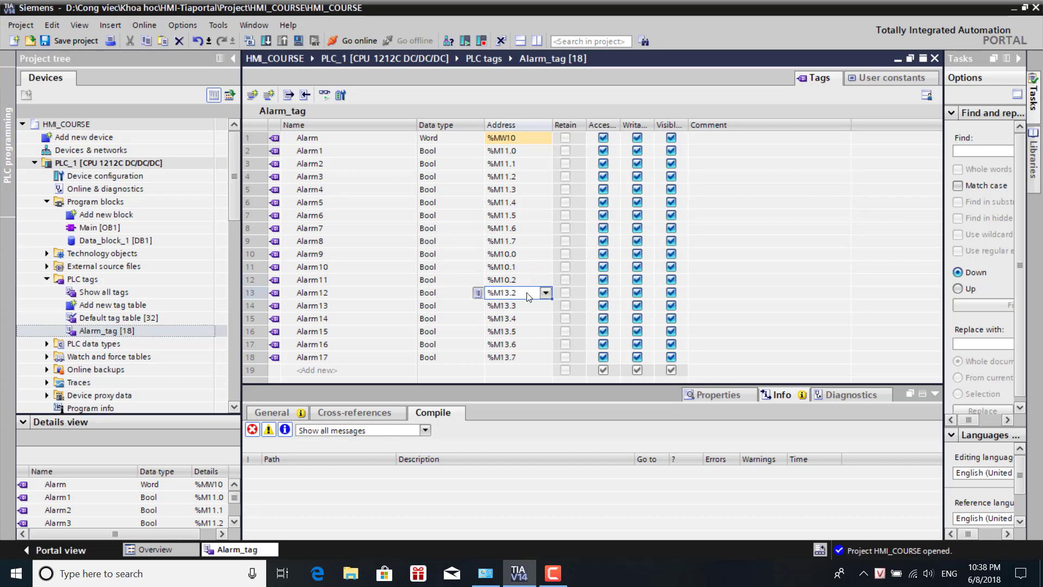
Set the Alarm12 tag's address to %M10.3.
click(527, 293)
key(BackSpace)
key(BackSpace)
key(BackSpace)
text(0.3)
key(Return)
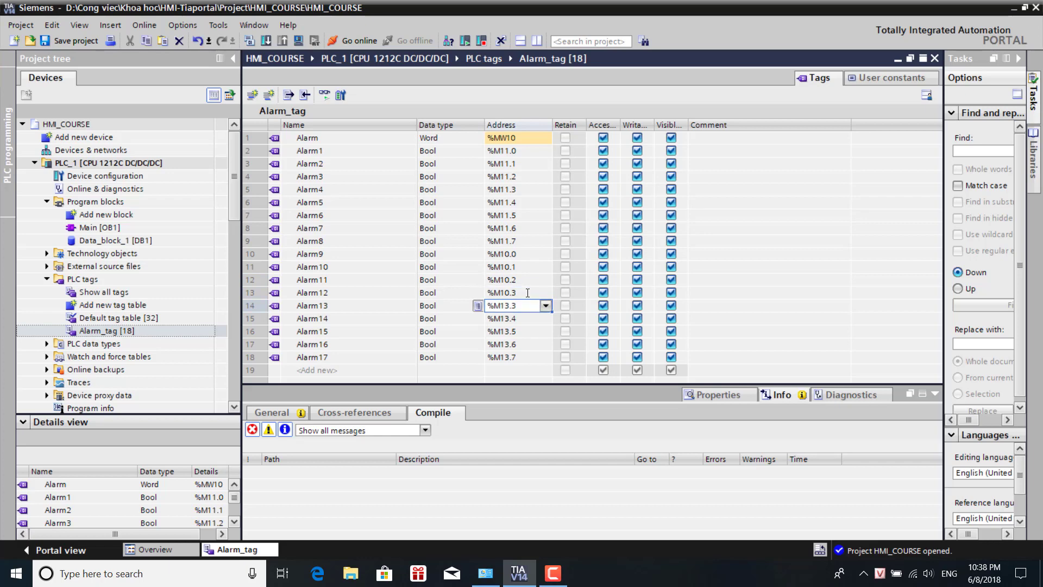
Set the Alarm13 tag's address to %M10.4.
click(521, 307)
key(BackSpace)
key(BackSpace)
key(BackSpace)
text(0.4)
key(Return)
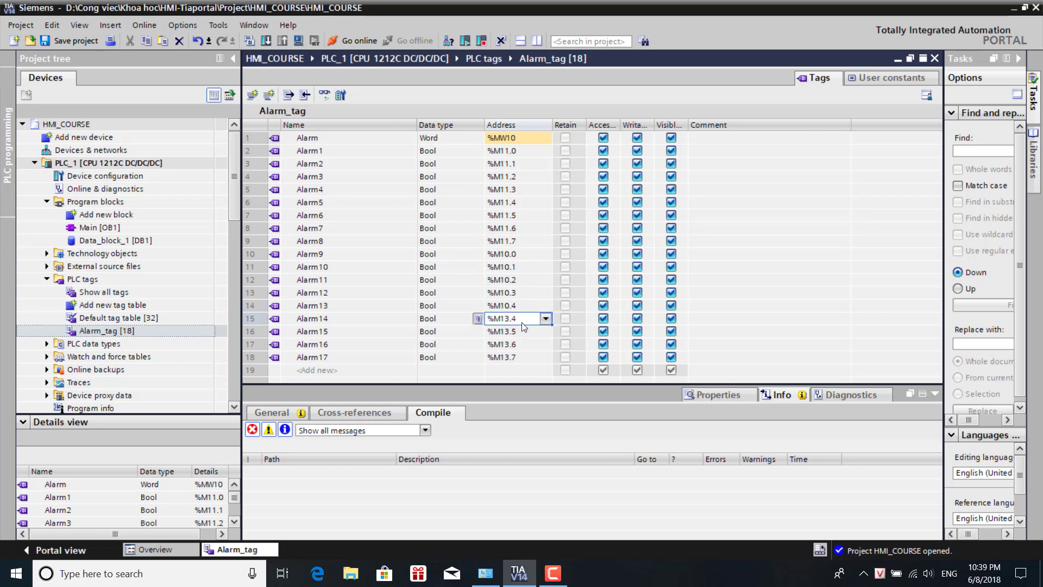
Set the Alarm14 tag's address to %M10.5.
click(522, 322)
key(BackSpace)
key(BackSpace)
key(BackSpace)
text(0.5)
key(Return)
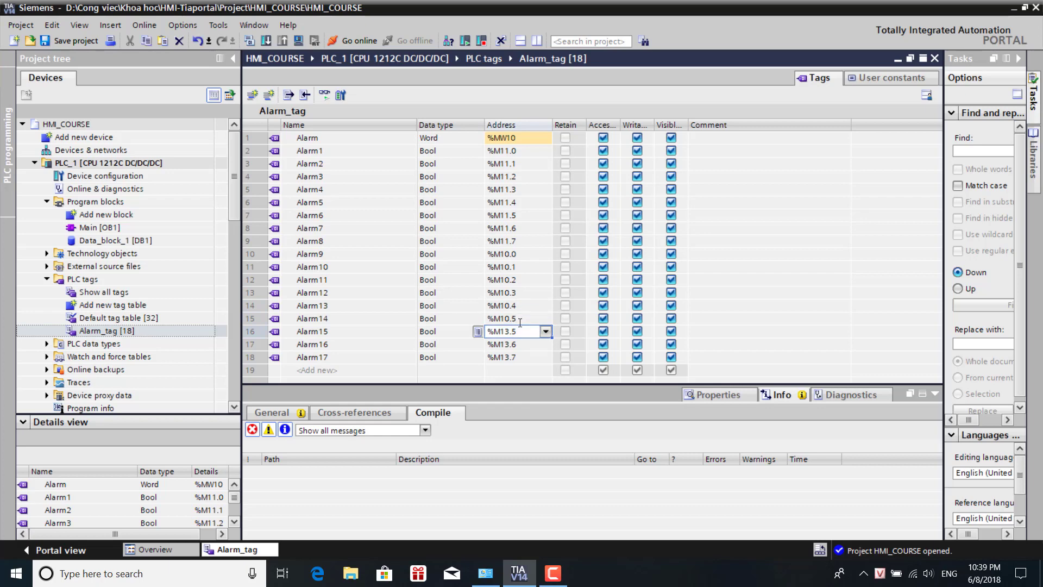
Set the Alarm15 tag's address to %M10.6.
click(522, 331)
key(BackSpace)
key(BackSpace)
text(0.6)
key(Return)
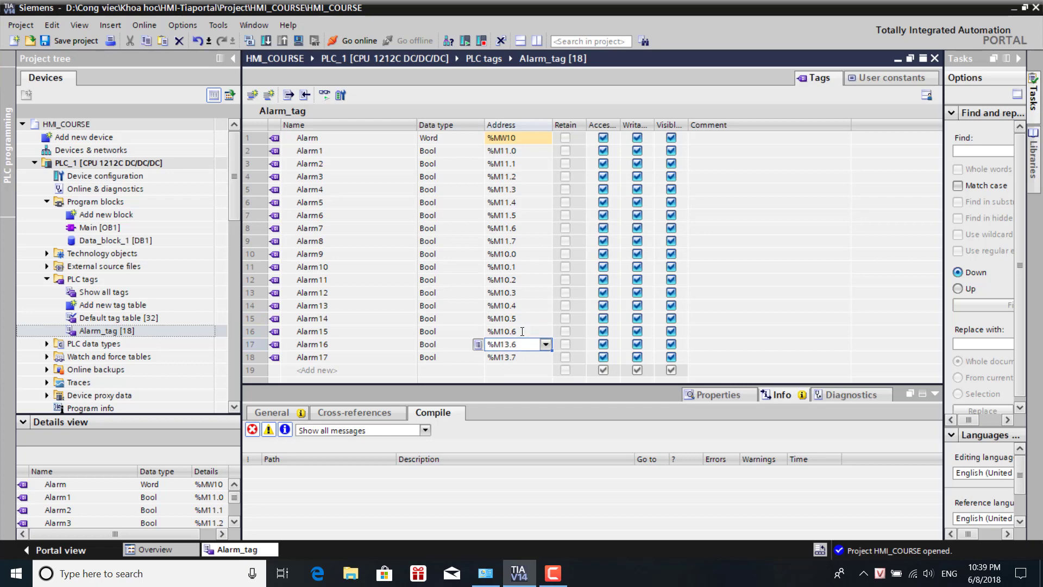
Set the Alarm16 tag's address to %M10.7.
click(526, 344)
key(BackSpace)
key(BackSpace)
text(0.7)
key(Return)
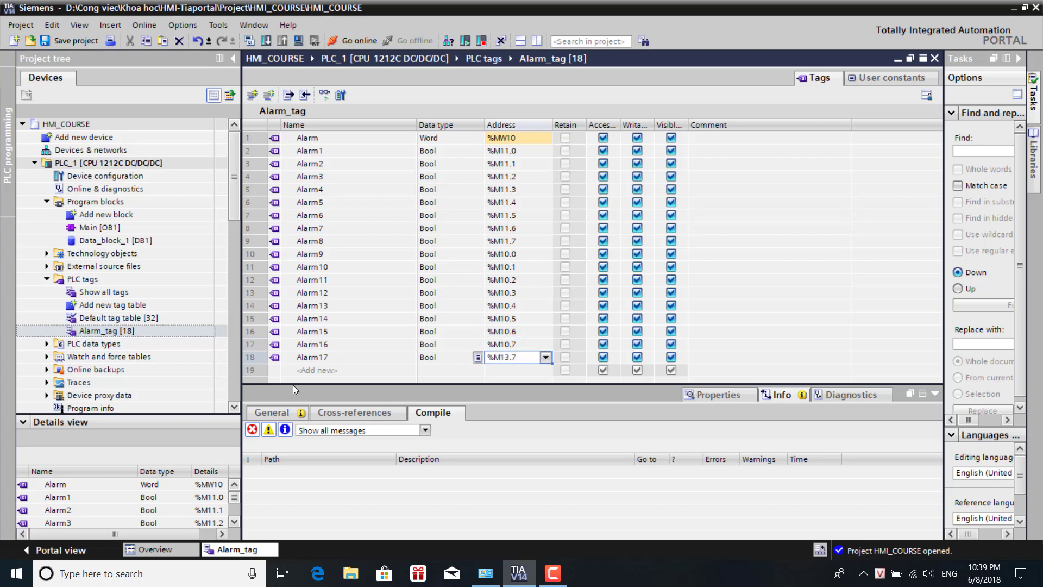
Delete the surplus Alarm17 tag from the Alarm_tag table and review the Alarm and Alarm1 entries.
click(253, 359)
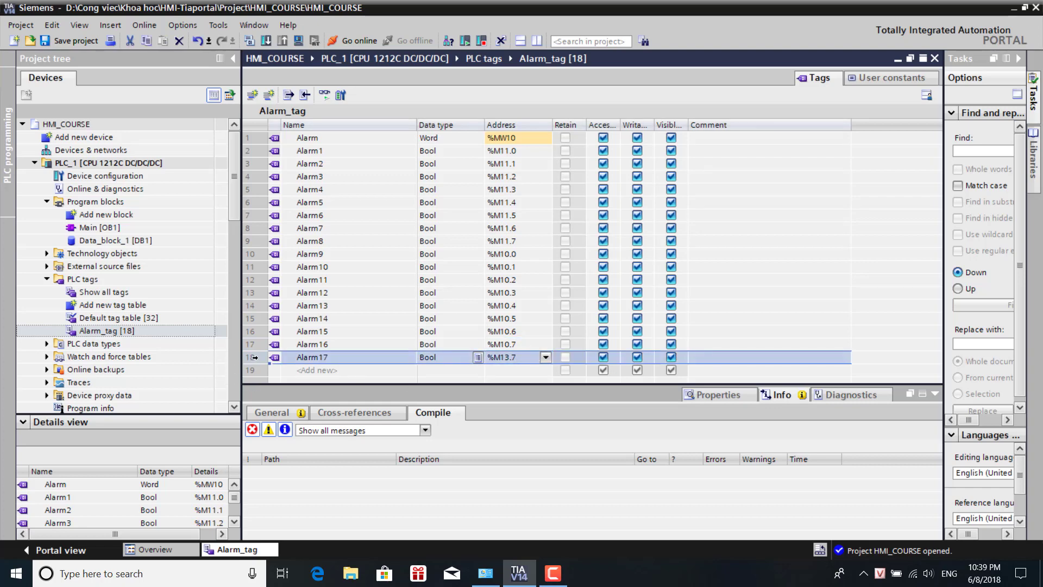
key(Delete)
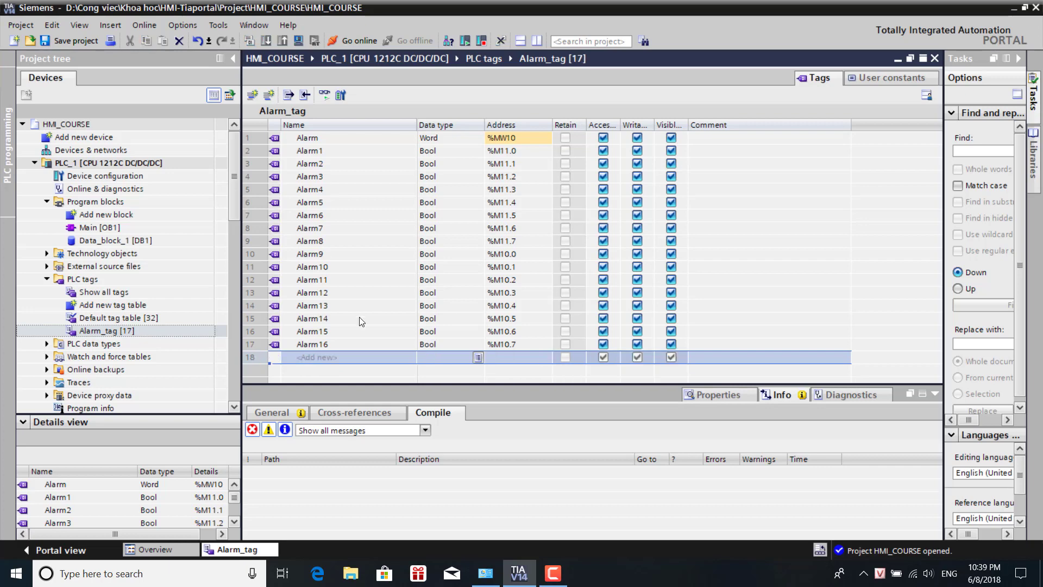
click(337, 150)
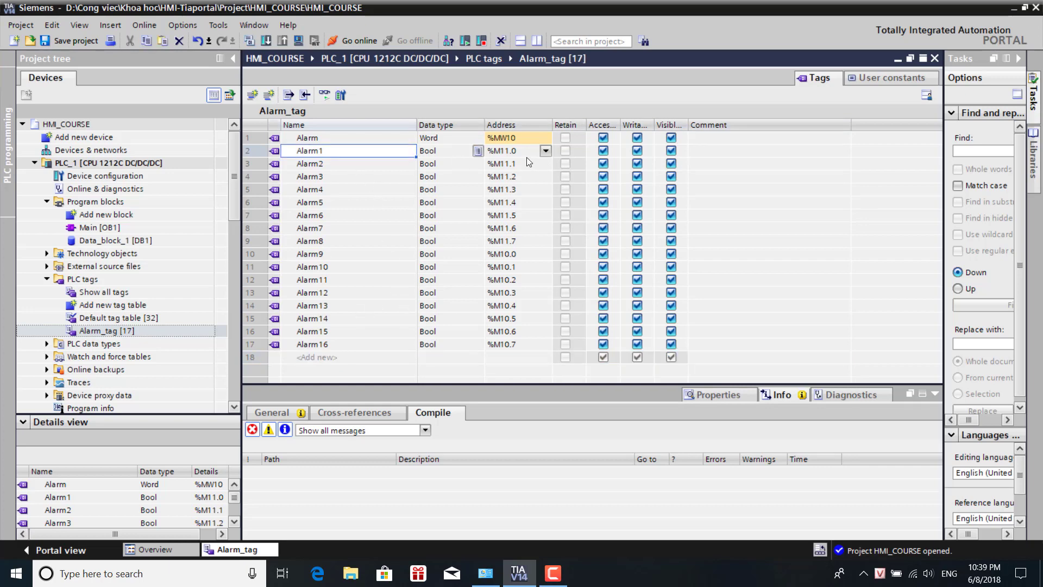
click(321, 139)
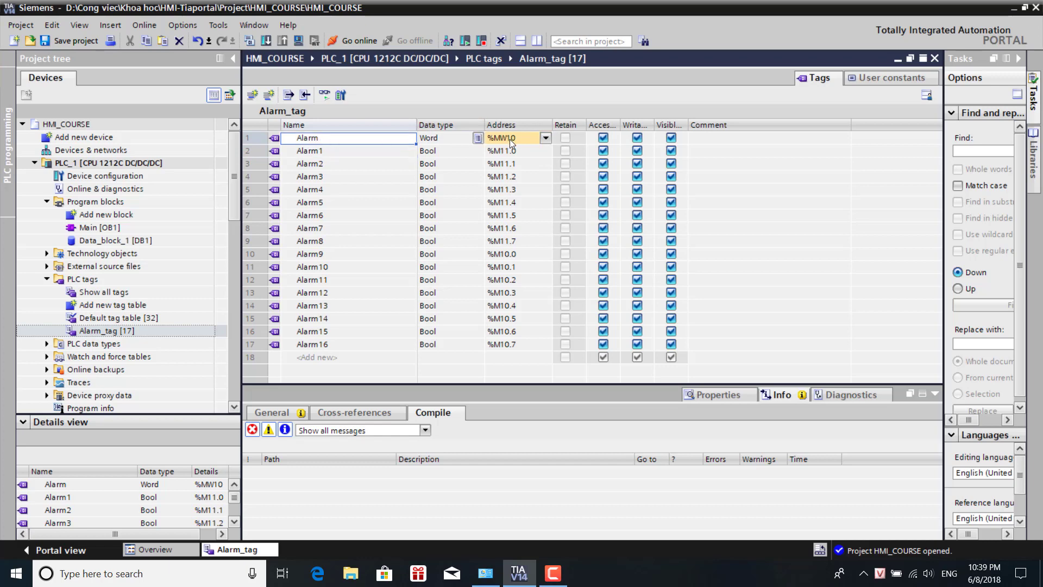
click(313, 152)
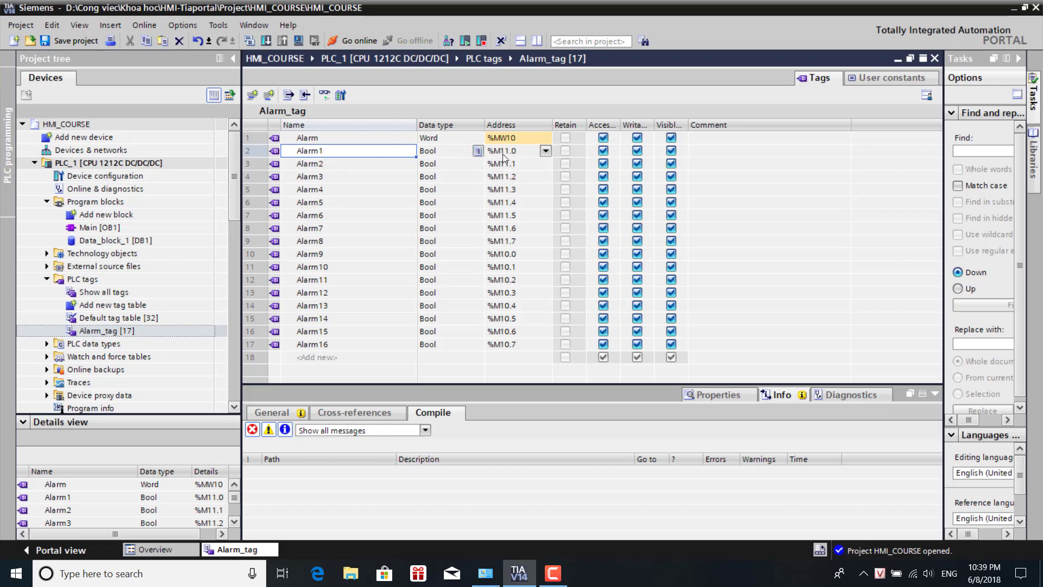
Open Paint 3D and set the marker brush thickness to 1px for a sketch.
click(16, 573)
scroll(106, 397, down, 15)
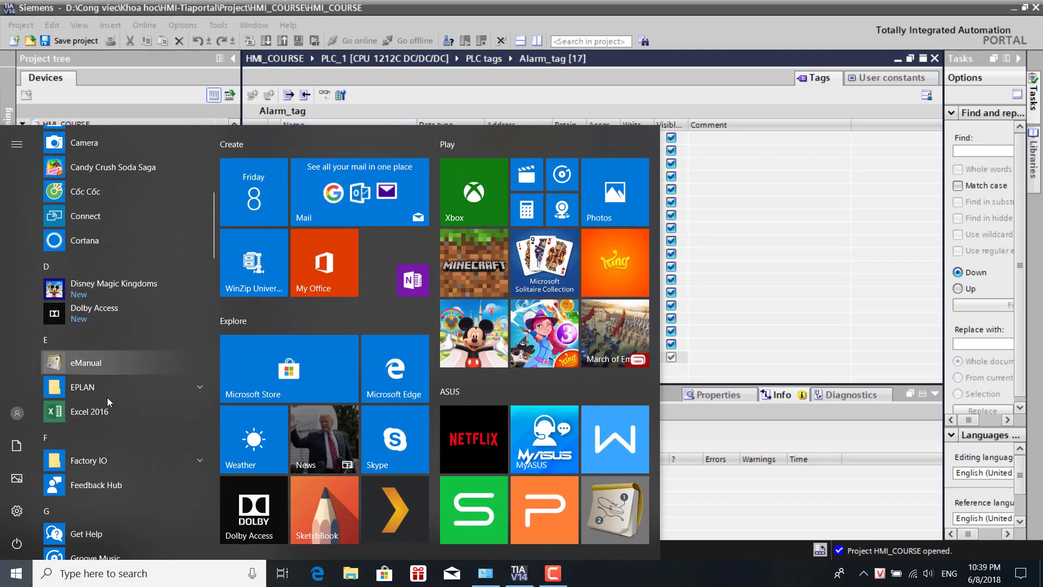
scroll(115, 389, down, 10)
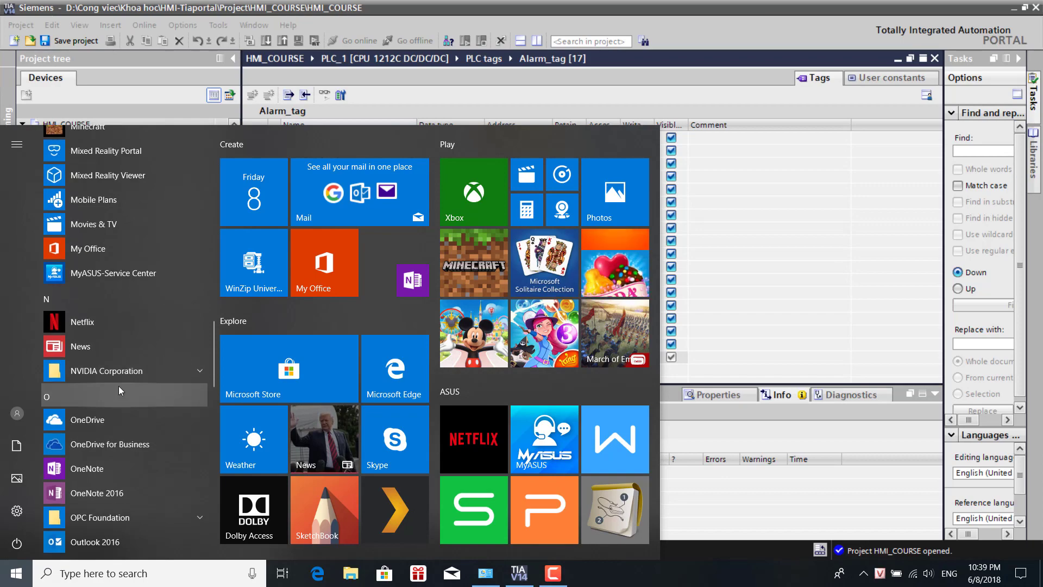
click(136, 337)
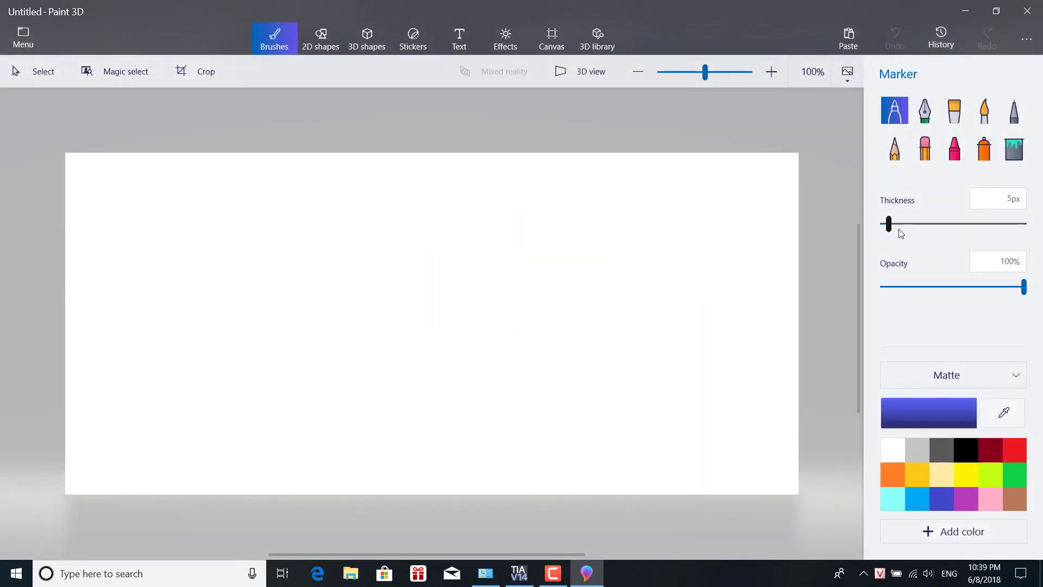
drag(889, 225, 885, 227)
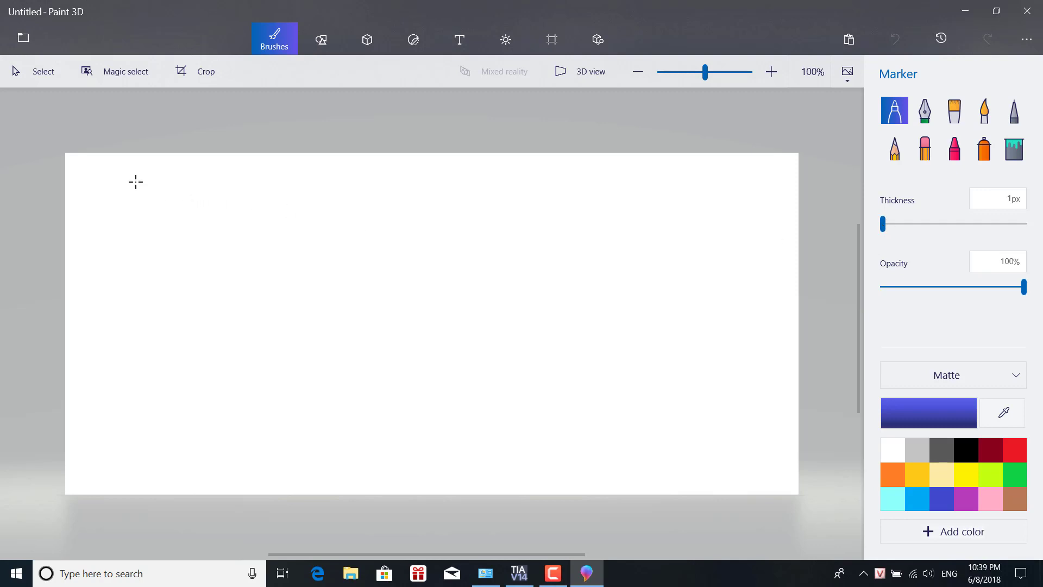
Handwrite MW10 near the upper-left corner of the blank canvas with the marker.
drag(136, 182, 129, 232)
mouse_move(137, 180)
mouse_down()
mouse_move(155, 214)
mouse_move(174, 183)
mouse_move(187, 225)
mouse_up()
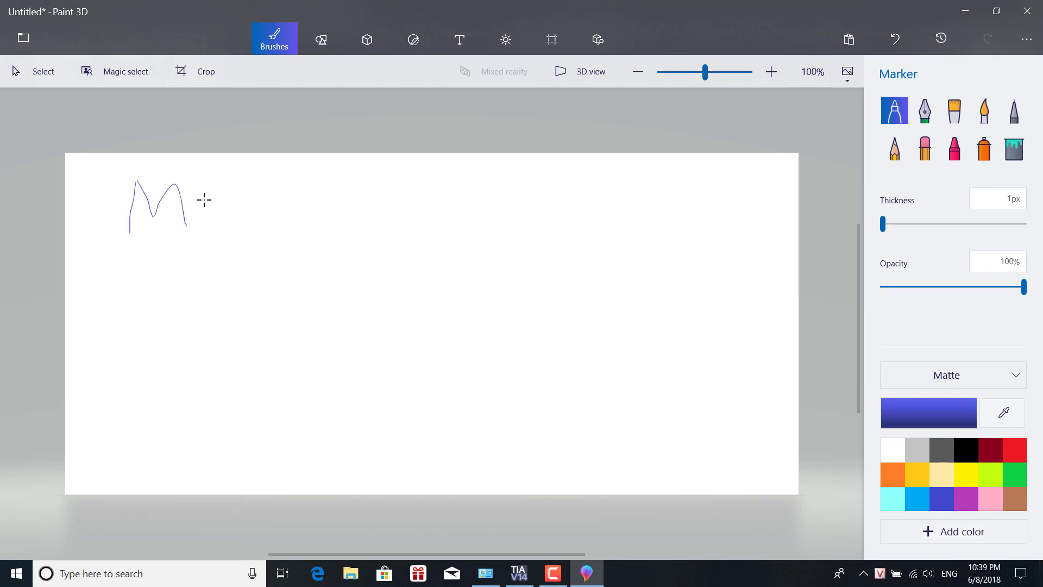
mouse_move(202, 184)
mouse_down()
mouse_move(227, 211)
mouse_move(243, 185)
mouse_move(243, 215)
mouse_move(266, 190)
mouse_move(305, 179)
mouse_move(310, 239)
mouse_up()
mouse_move(372, 197)
mouse_down()
mouse_move(344, 194)
mouse_move(371, 197)
mouse_up()
Draw a wide box below MW10 split into two cells, labelling the left cell 10 and the right cell 11.
mouse_move(141, 294)
mouse_down()
mouse_move(717, 258)
mouse_move(731, 373)
mouse_up()
mouse_move(135, 296)
mouse_down()
mouse_move(136, 401)
mouse_move(691, 390)
mouse_move(728, 374)
mouse_up()
mouse_move(396, 270)
mouse_down()
mouse_move(391, 382)
mouse_move(402, 395)
mouse_up()
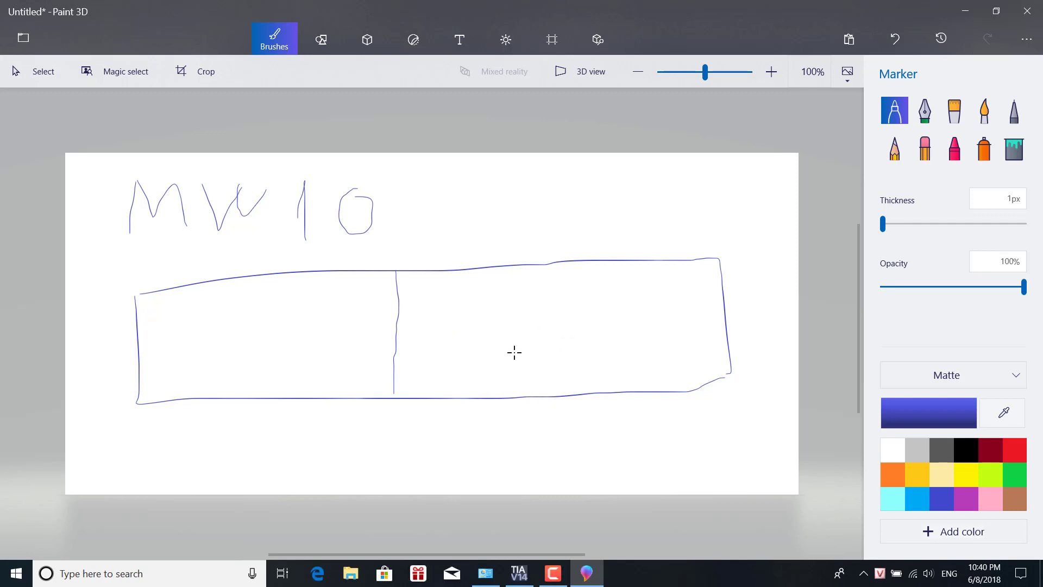
mouse_move(514, 352)
mouse_down()
mouse_move(537, 317)
mouse_move(538, 347)
mouse_move(565, 303)
mouse_move(568, 354)
mouse_up()
mouse_move(222, 359)
mouse_down()
mouse_move(250, 322)
mouse_move(248, 360)
mouse_up()
mouse_move(280, 324)
mouse_down()
mouse_move(262, 351)
mouse_move(278, 323)
mouse_up()
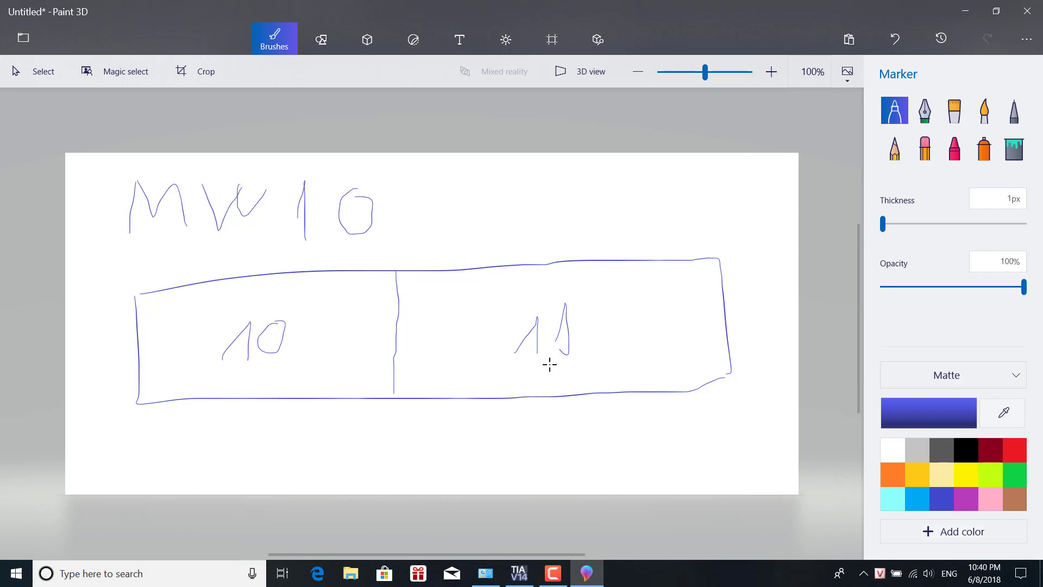
Annotate the MW10 heading with an equals sign and an underlined 1, and add a C-shaped mark under the W.
mouse_move(503, 215)
mouse_down()
mouse_move(503, 236)
mouse_move(544, 209)
mouse_up()
drag(246, 243, 250, 264)
mouse_move(437, 177)
mouse_down()
mouse_move(456, 177)
mouse_move(463, 192)
mouse_up()
mouse_move(548, 179)
mouse_down()
mouse_move(563, 155)
mouse_move(558, 192)
mouse_move(547, 194)
mouse_move(595, 194)
mouse_up()
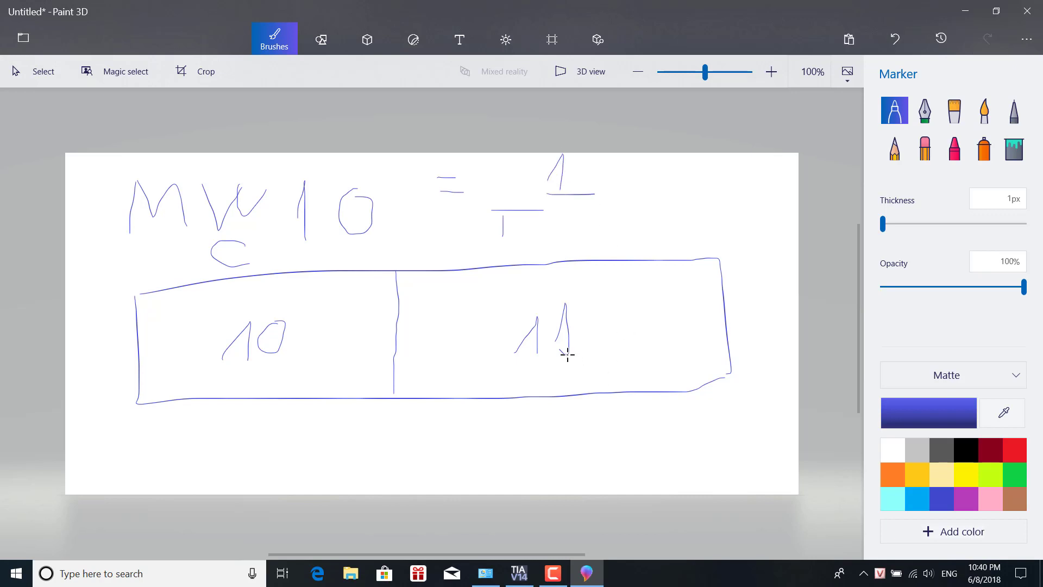
Write M11.0 = 1 around the upper-right corner of the two-cell box.
drag(639, 216, 632, 254)
mouse_move(639, 216)
mouse_down()
mouse_move(652, 236)
mouse_move(660, 223)
mouse_move(672, 246)
mouse_move(701, 211)
mouse_up()
drag(701, 211, 704, 249)
click(718, 243)
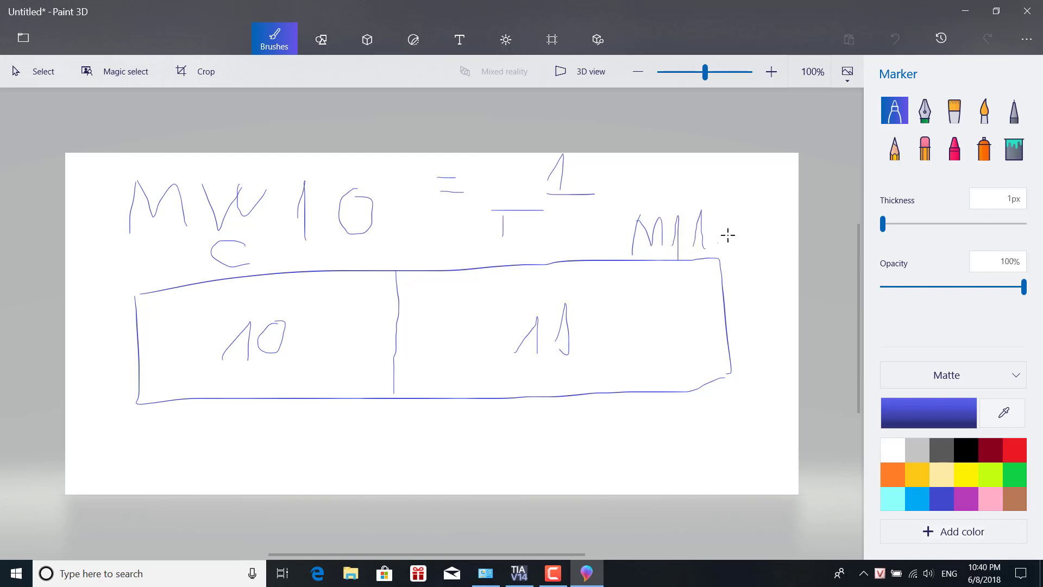
drag(745, 212, 750, 211)
mouse_move(745, 277)
mouse_down()
mouse_move(766, 286)
mouse_move(766, 308)
mouse_move(780, 289)
mouse_move(788, 342)
mouse_up()
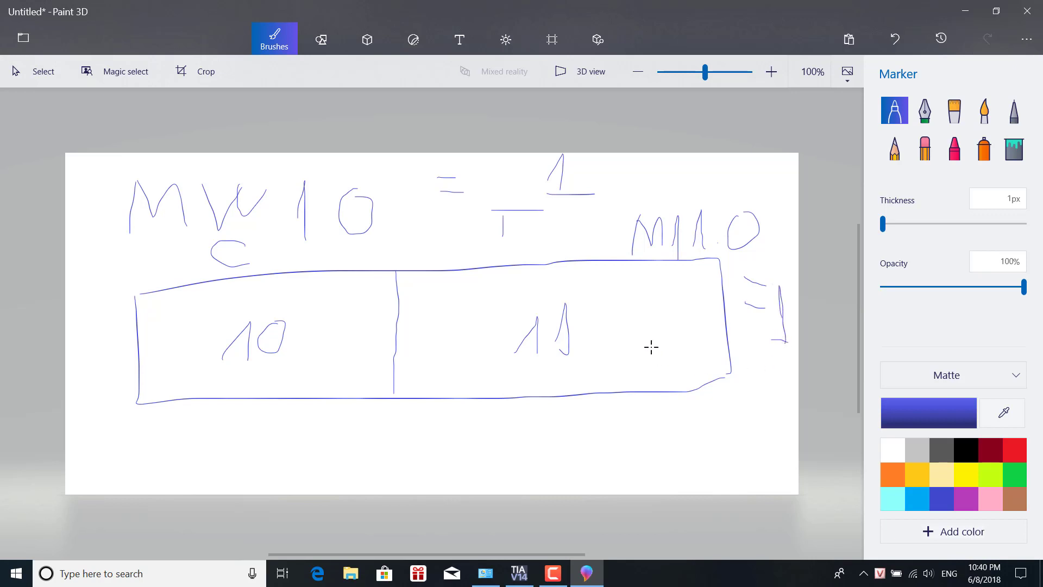
Draw leftward arrows through cells 11 and 10, and check the Alarm16 tag's address in TIA Portal.
click(717, 326)
mouse_move(725, 319)
mouse_down()
mouse_move(405, 341)
mouse_move(419, 350)
mouse_move(132, 352)
mouse_move(173, 365)
mouse_up()
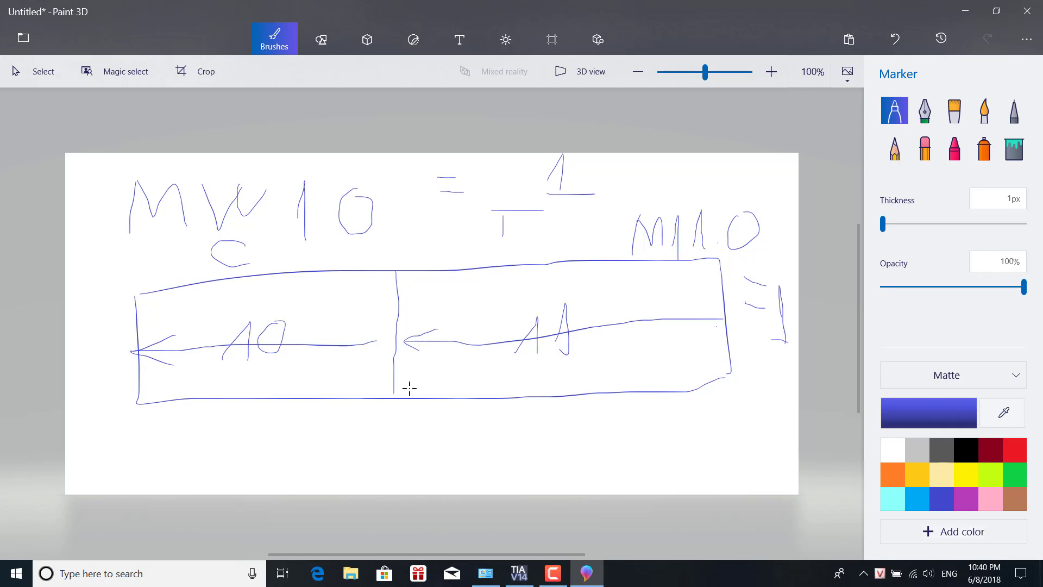
click(519, 573)
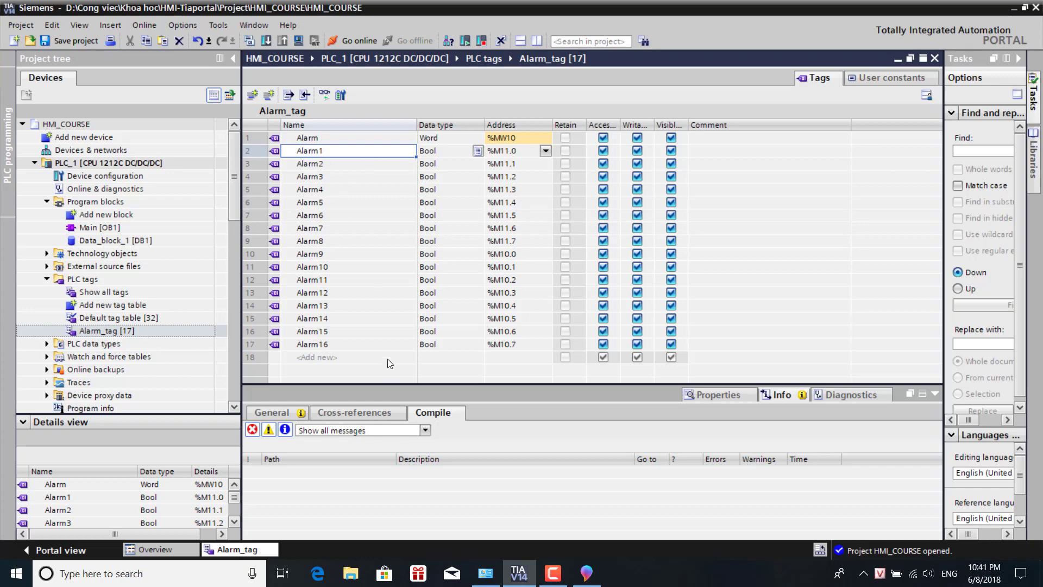
click(337, 347)
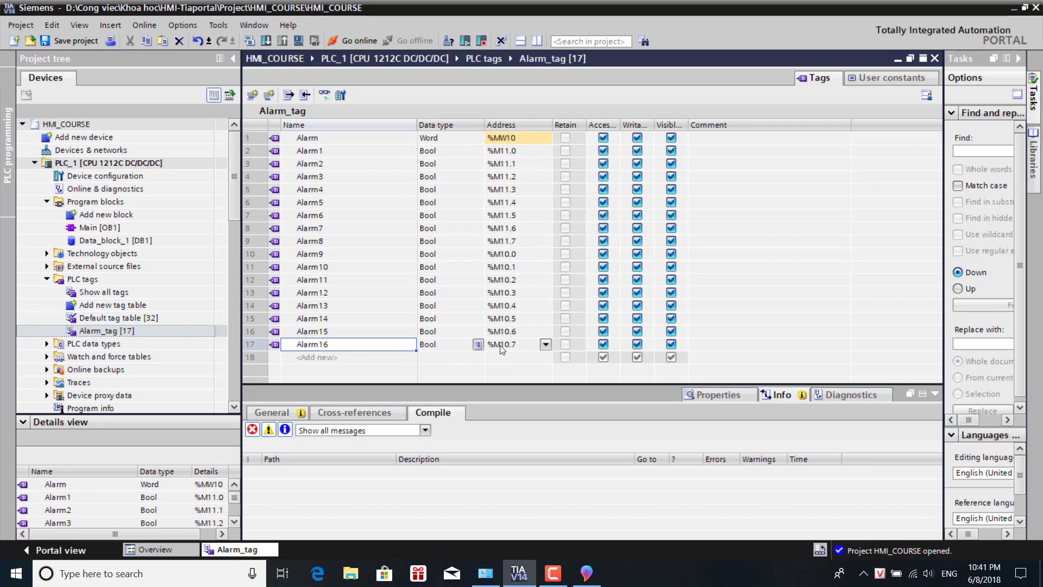
In Paint 3D, mark off and circle the left end of cell 10, and draw a long leftward arrow beneath the box.
click(586, 572)
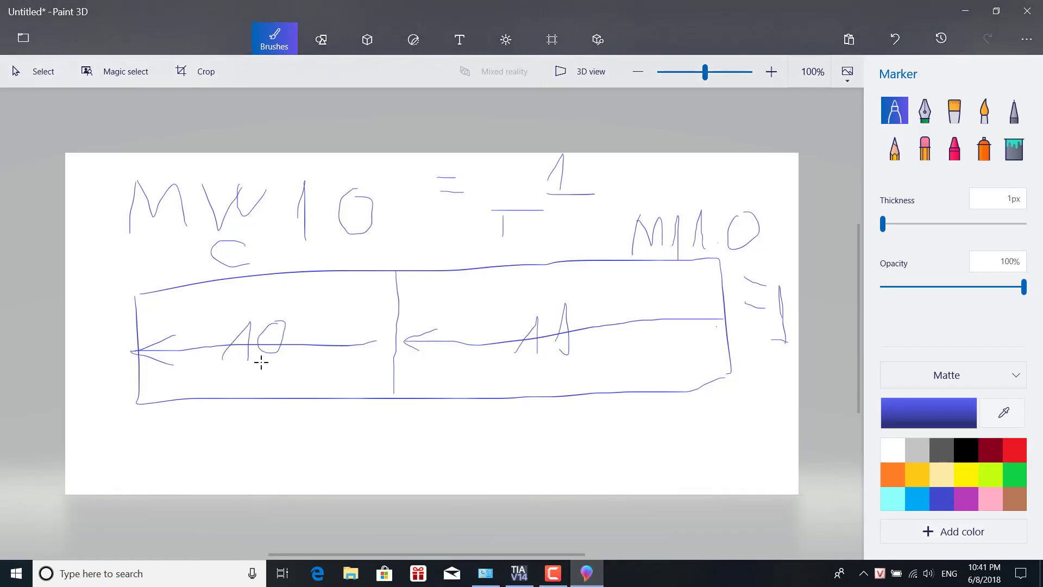
mouse_move(166, 296)
mouse_down()
mouse_move(173, 395)
mouse_move(143, 390)
mouse_move(129, 327)
mouse_move(140, 298)
mouse_move(160, 300)
mouse_move(173, 352)
mouse_move(164, 400)
mouse_move(135, 378)
mouse_move(135, 321)
mouse_move(169, 307)
mouse_move(178, 353)
mouse_move(157, 393)
mouse_up()
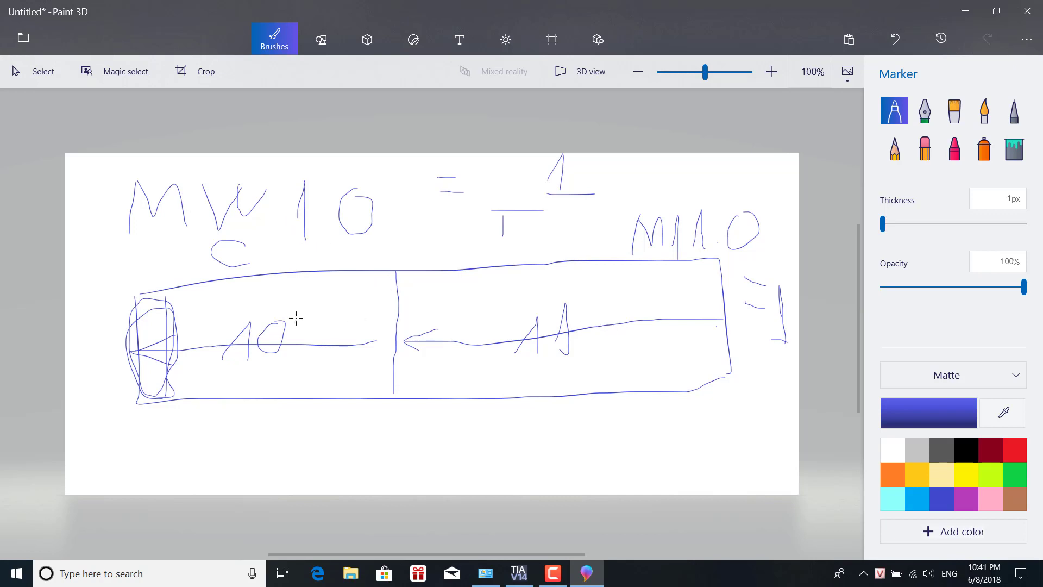
mouse_move(752, 428)
mouse_down()
mouse_move(147, 451)
mouse_move(178, 438)
mouse_move(140, 459)
mouse_move(163, 439)
mouse_move(141, 453)
mouse_move(169, 466)
mouse_up()
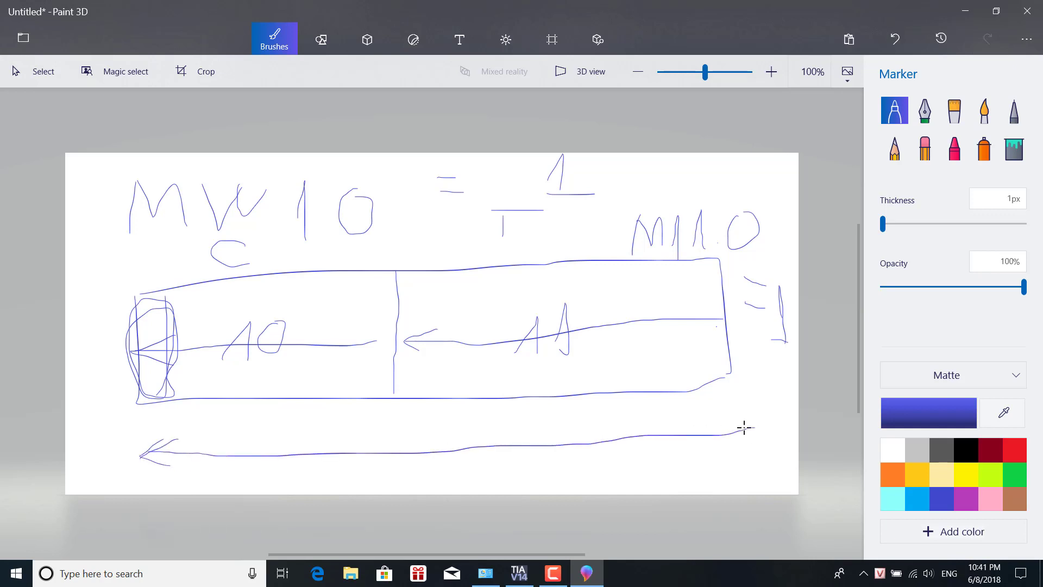
mouse_move(743, 435)
mouse_down()
mouse_move(738, 409)
mouse_move(741, 456)
mouse_move(740, 432)
mouse_up()
Return to the Alarm_tag table in TIA Portal and select the Alarm1 tag.
click(966, 11)
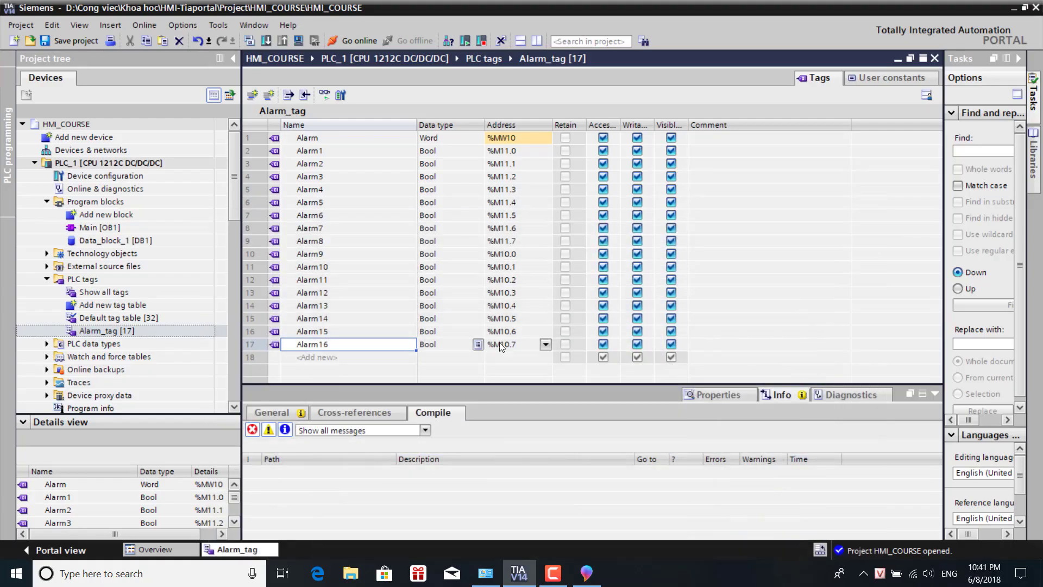
click(318, 151)
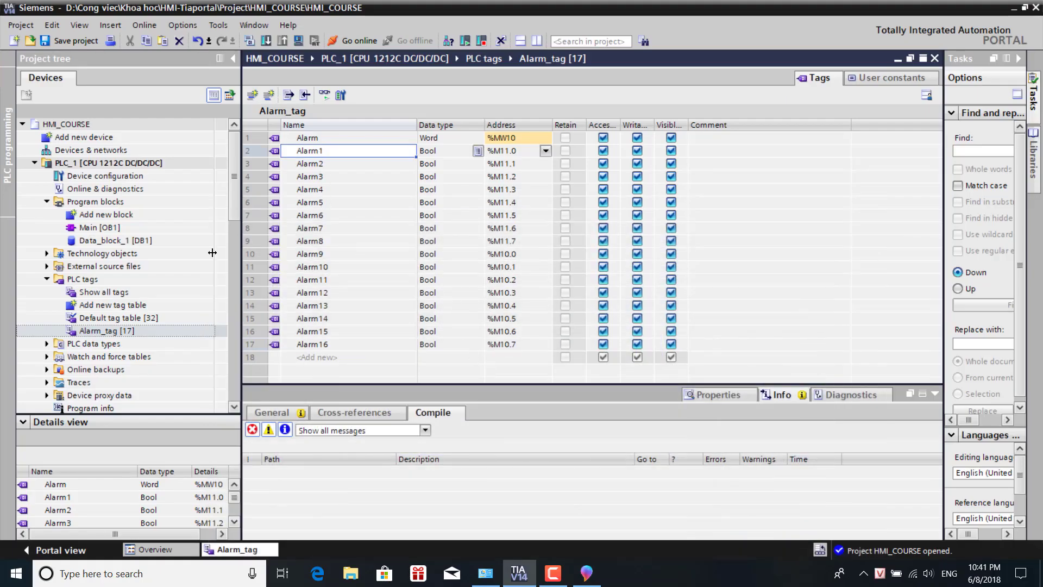
Review the bit addresses of the Alarm1–Alarm16 tags, comparing the first and last tags and the change of byte at Alarm9.
click(361, 164)
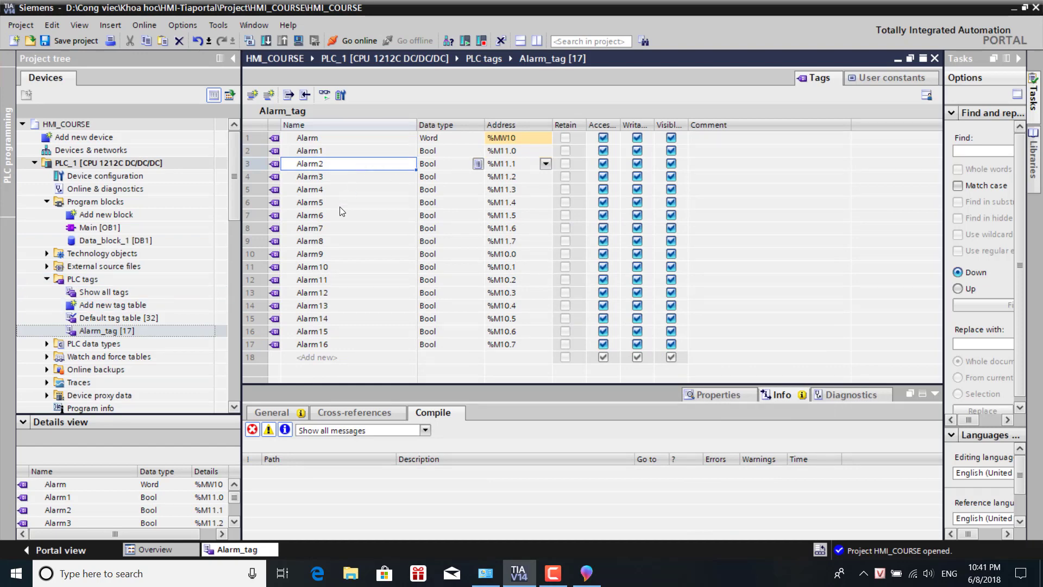
click(322, 154)
click(348, 345)
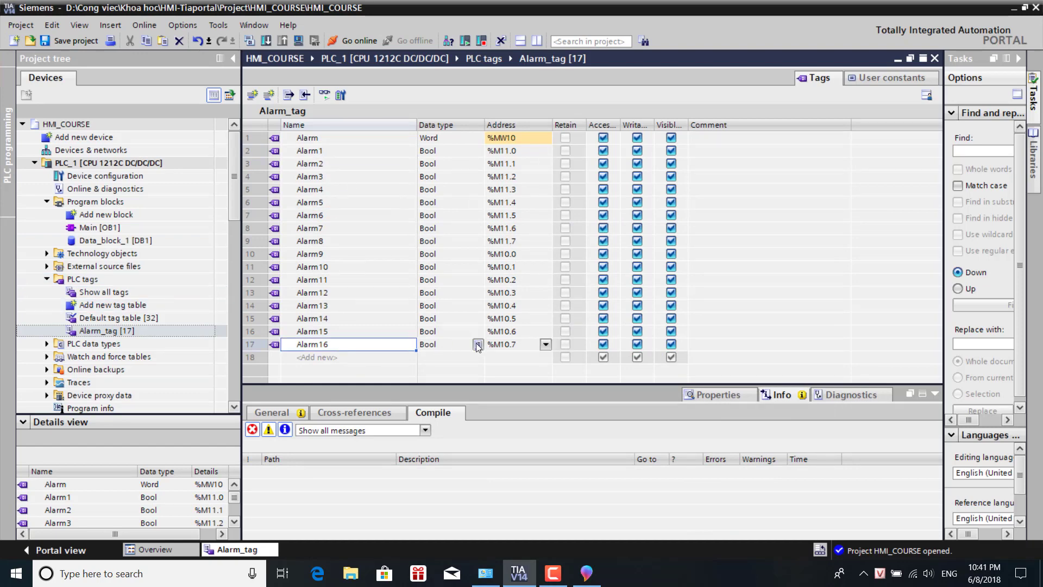
click(510, 165)
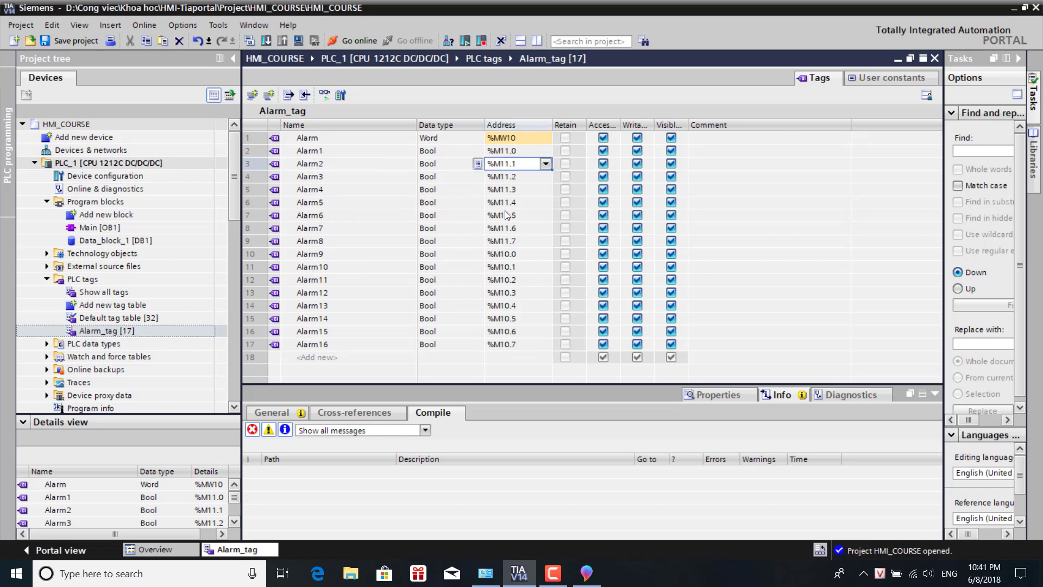
click(504, 214)
click(506, 254)
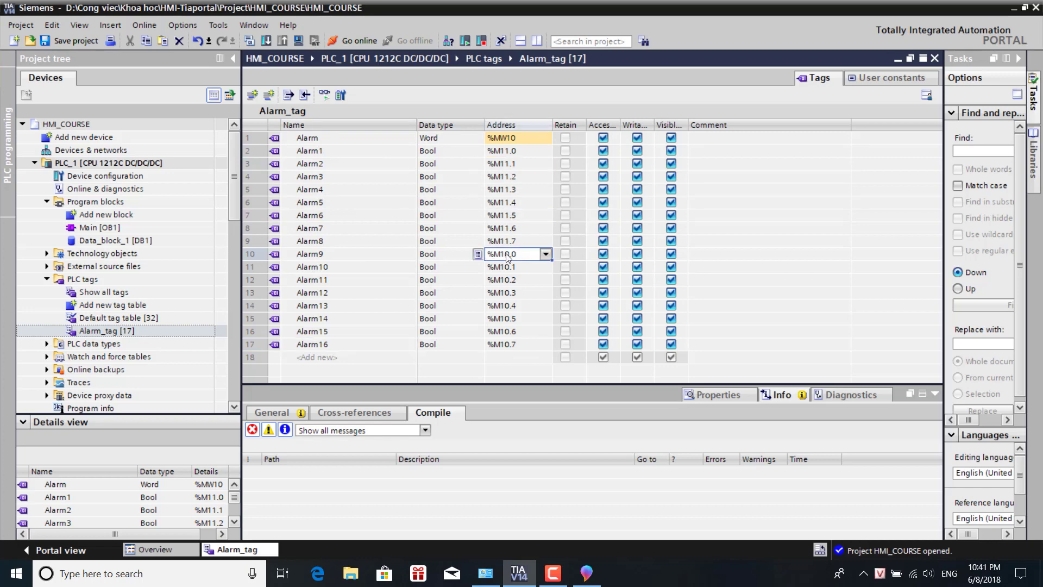
Add a new screen to HMI_1 [KTP700 Basic PN].
click(36, 163)
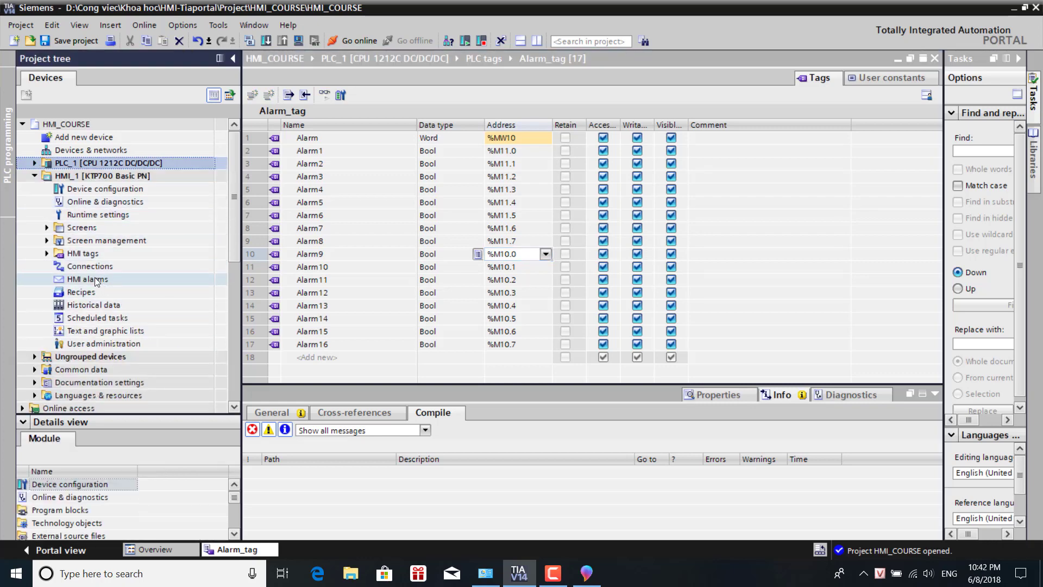
click(47, 228)
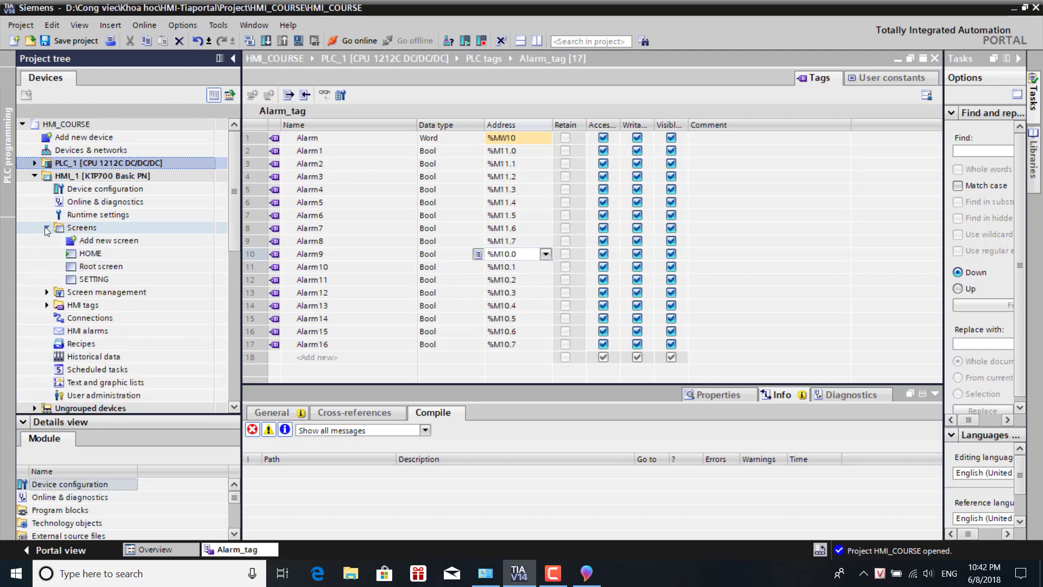
click(93, 241)
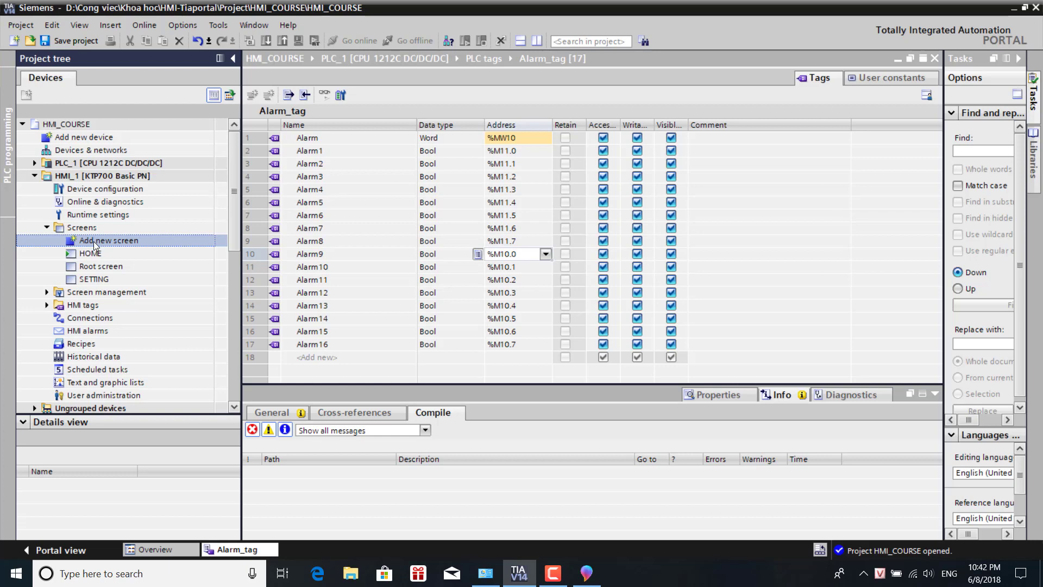
double_click(94, 242)
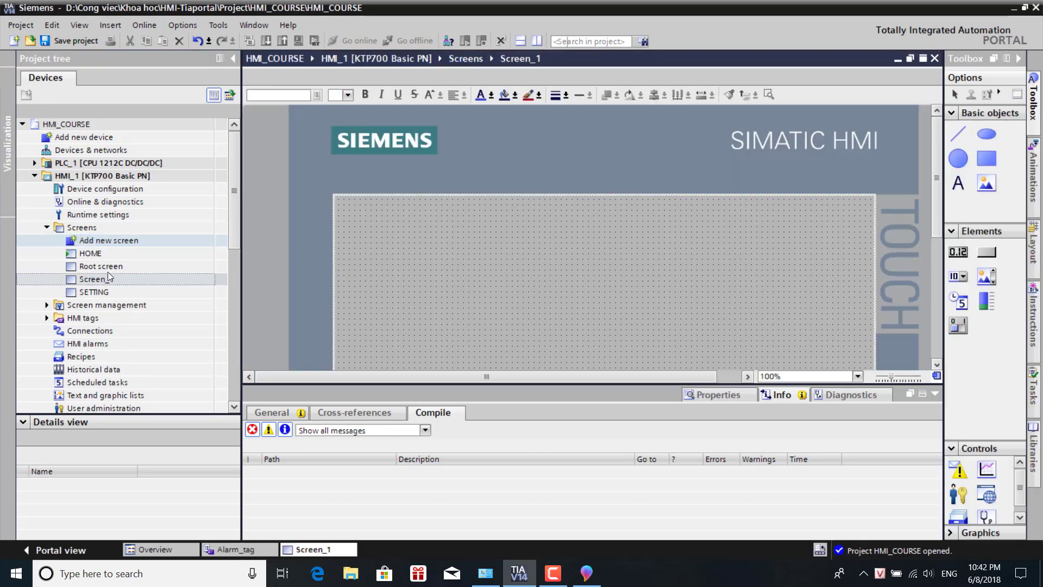
Rename the new HMI screen Screen_1 as ALARM.
right_click(91, 281)
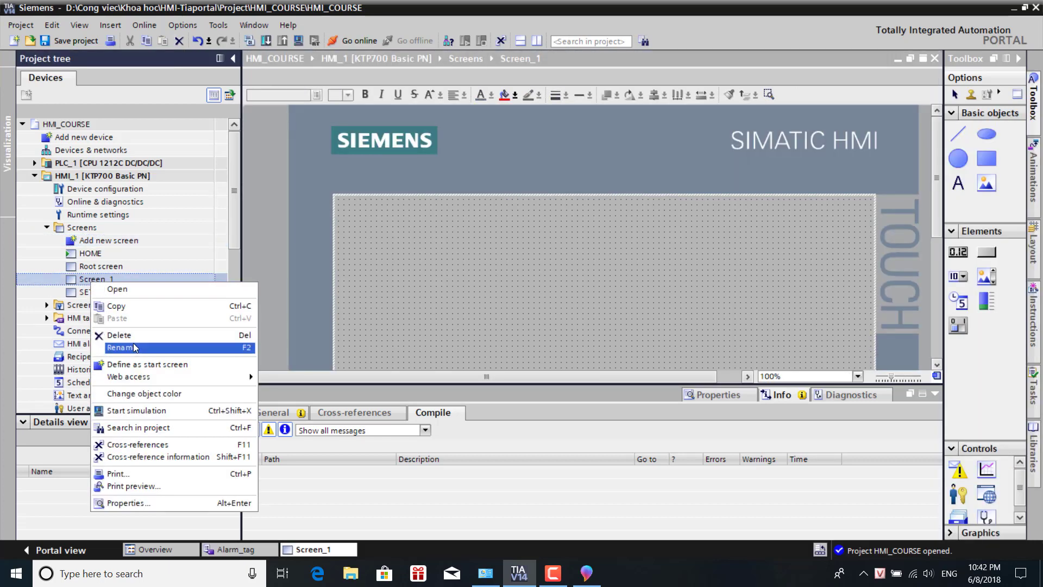
click(137, 347)
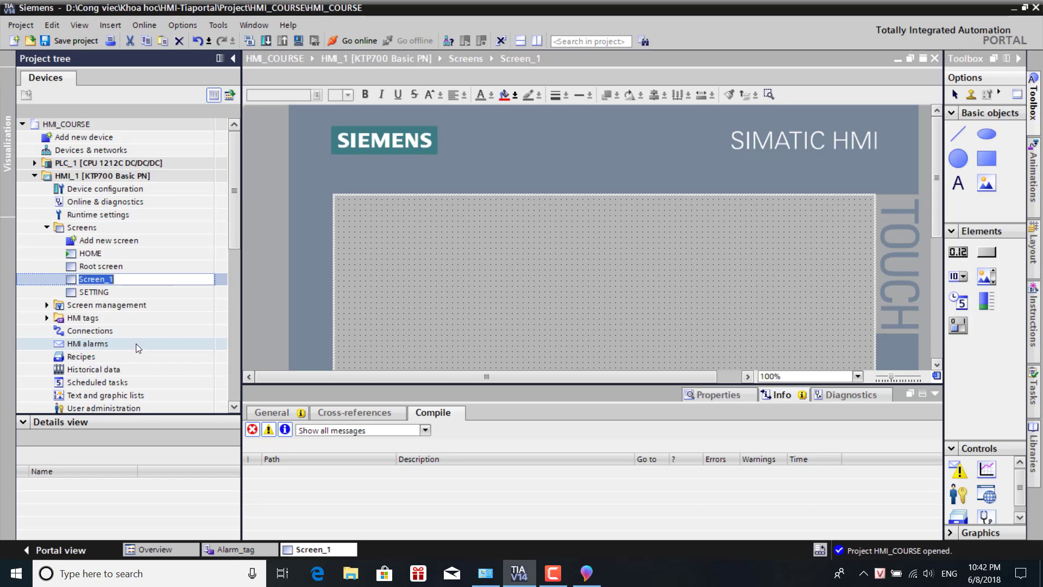
text(AL)
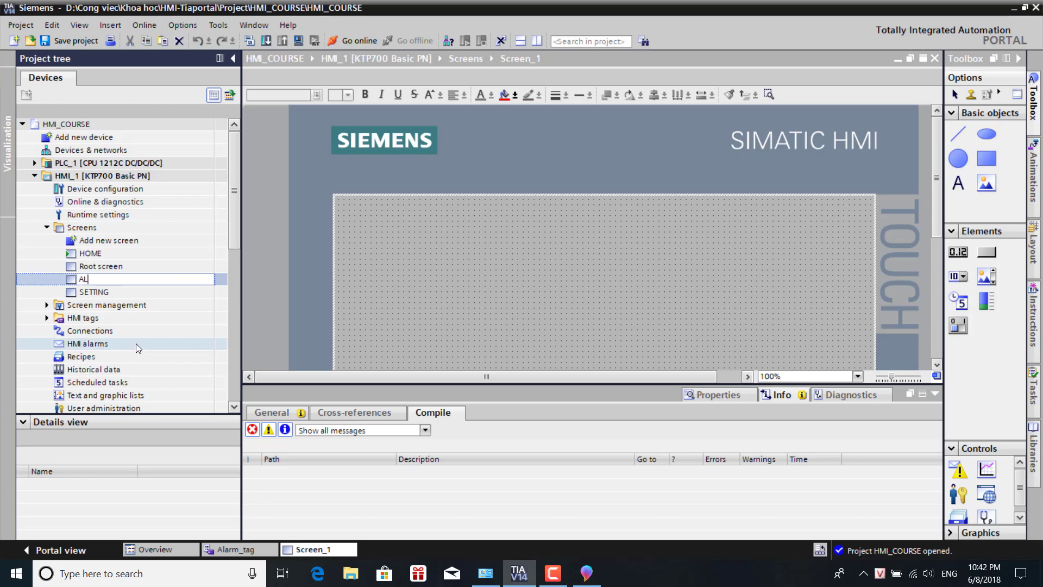
text(ARM)
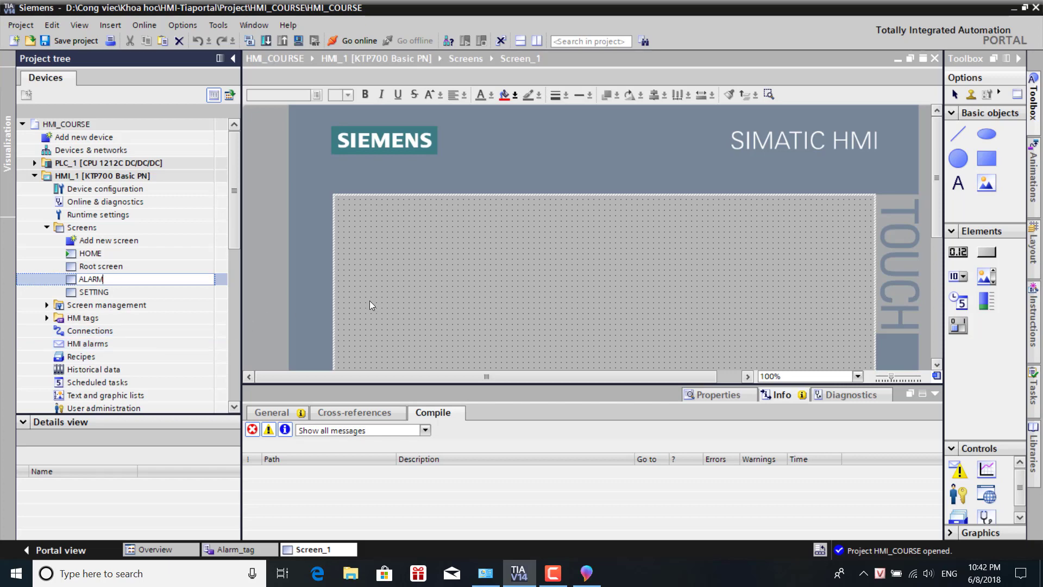
key(Return)
click(842, 246)
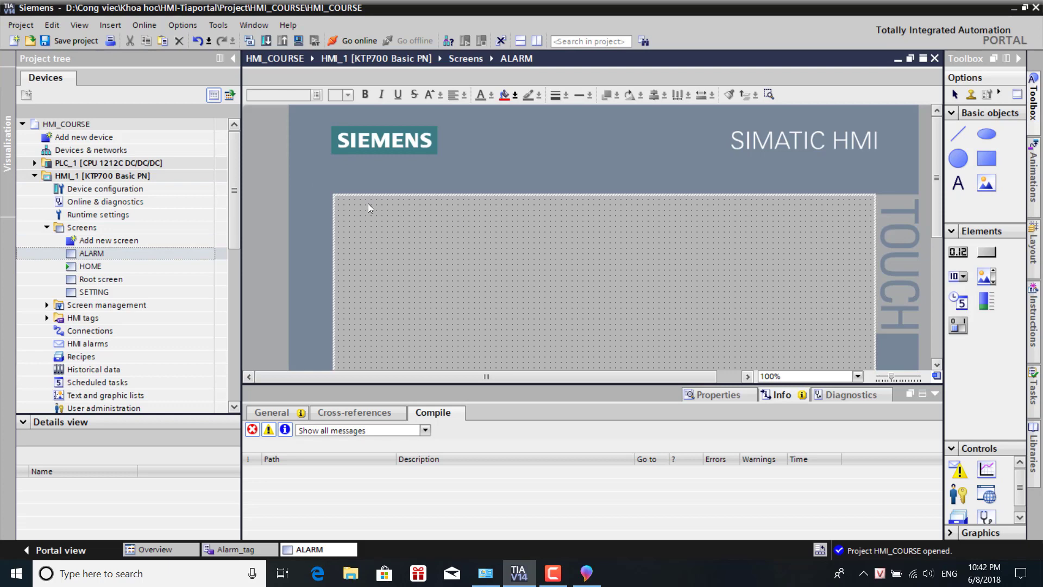
Place navigation buttons for the HOME and SETTING screens side by side along the upper edge of the ALARM screen.
click(91, 254)
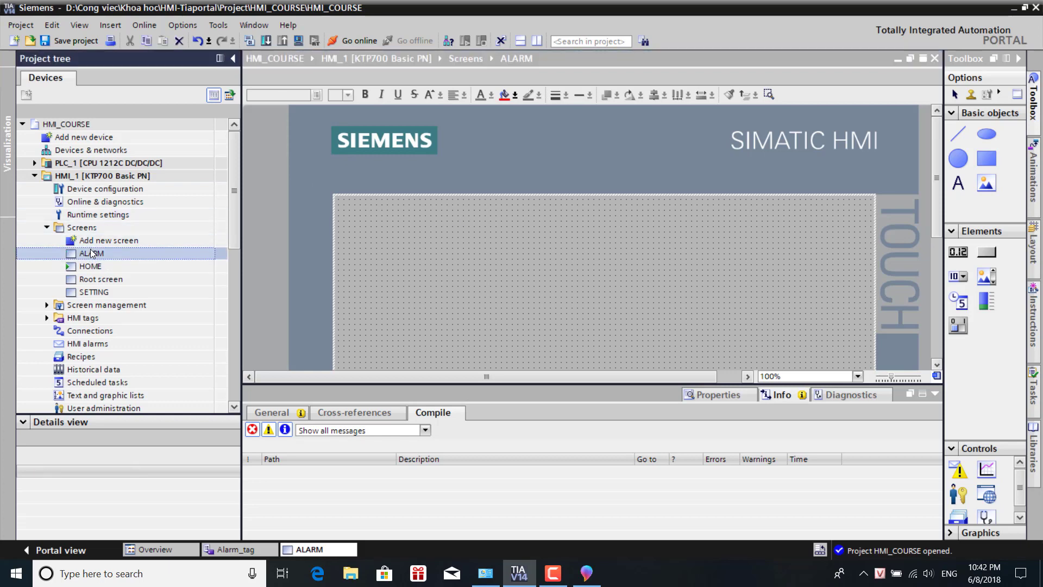
click(458, 246)
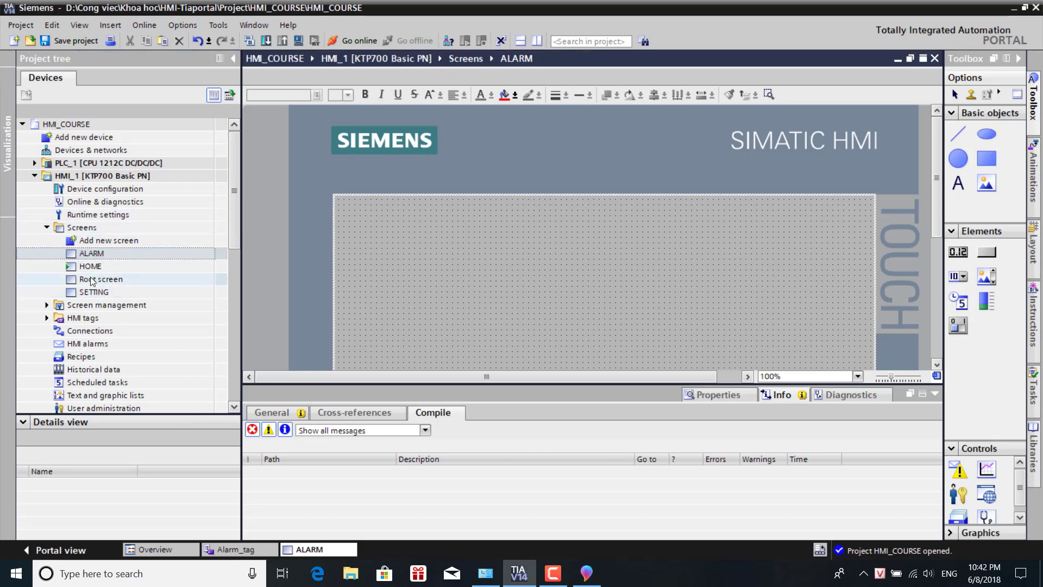
drag(87, 267, 420, 258)
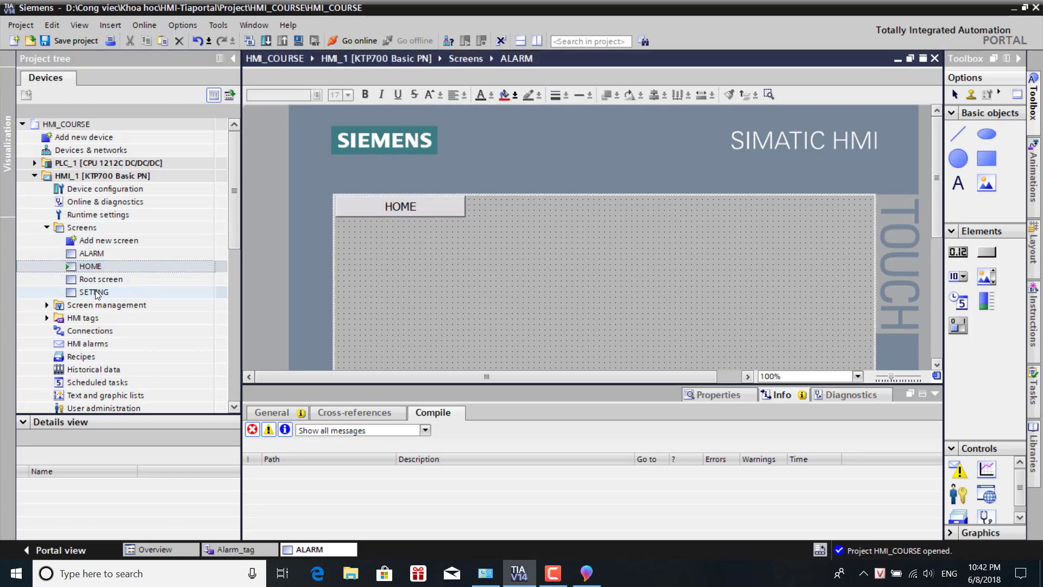
drag(94, 291, 537, 213)
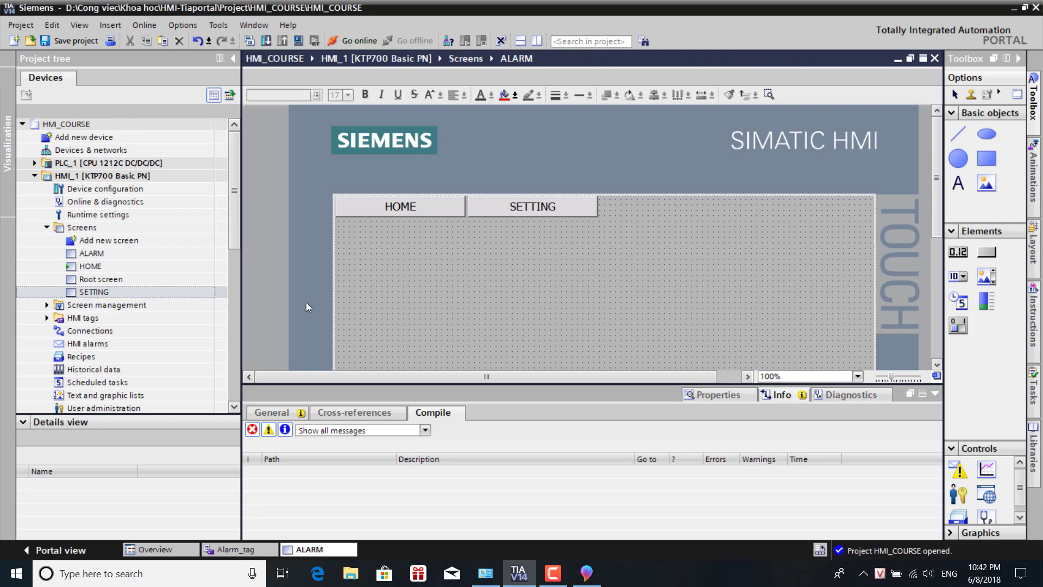
Add an ALARM navigation button beside SETTING on the HOME screen and another beside HOME on the SETTING screen, aligning the latter with its neighbour.
double_click(93, 266)
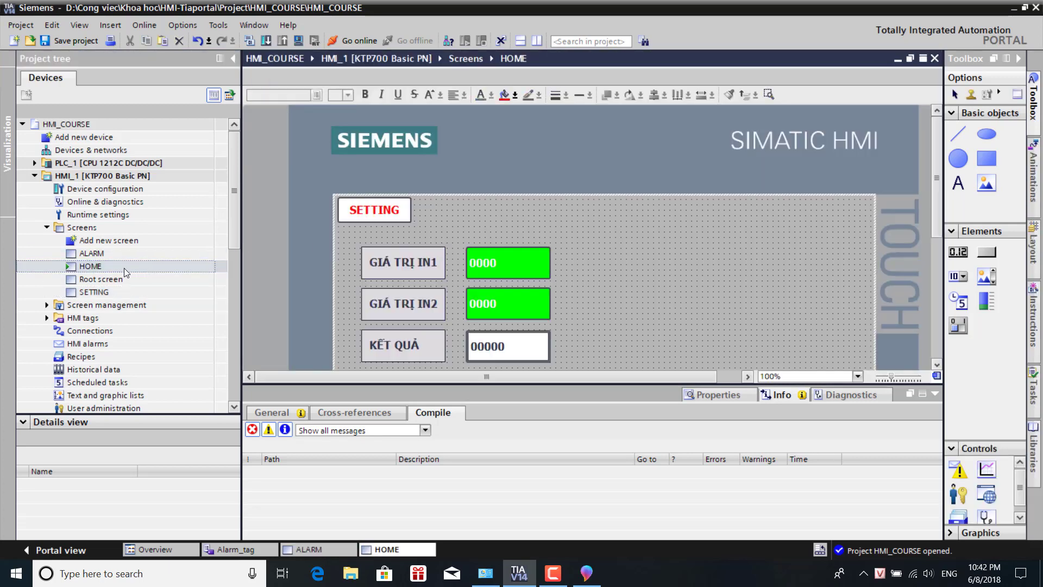
drag(92, 253, 483, 214)
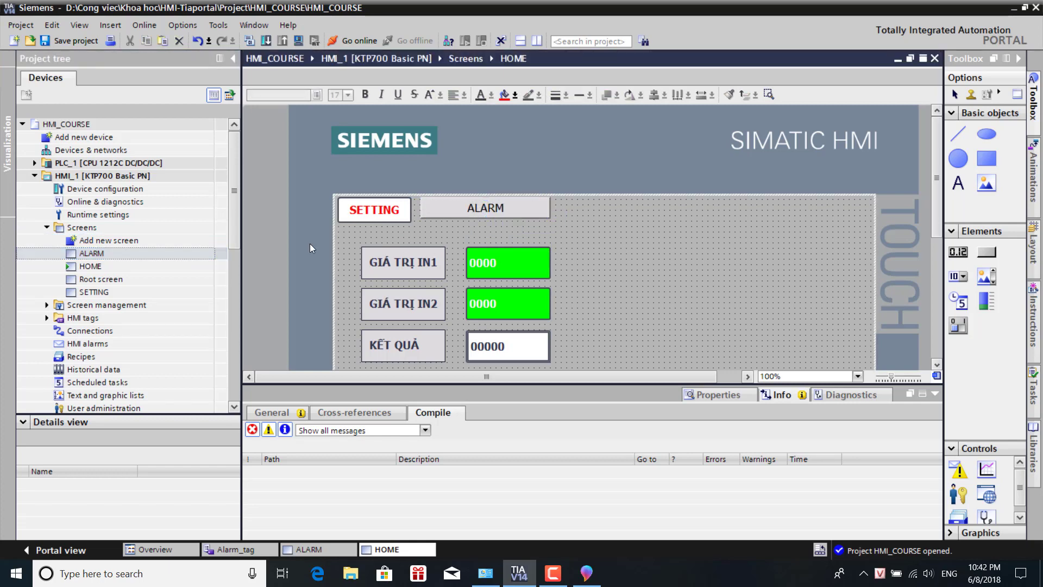
double_click(96, 291)
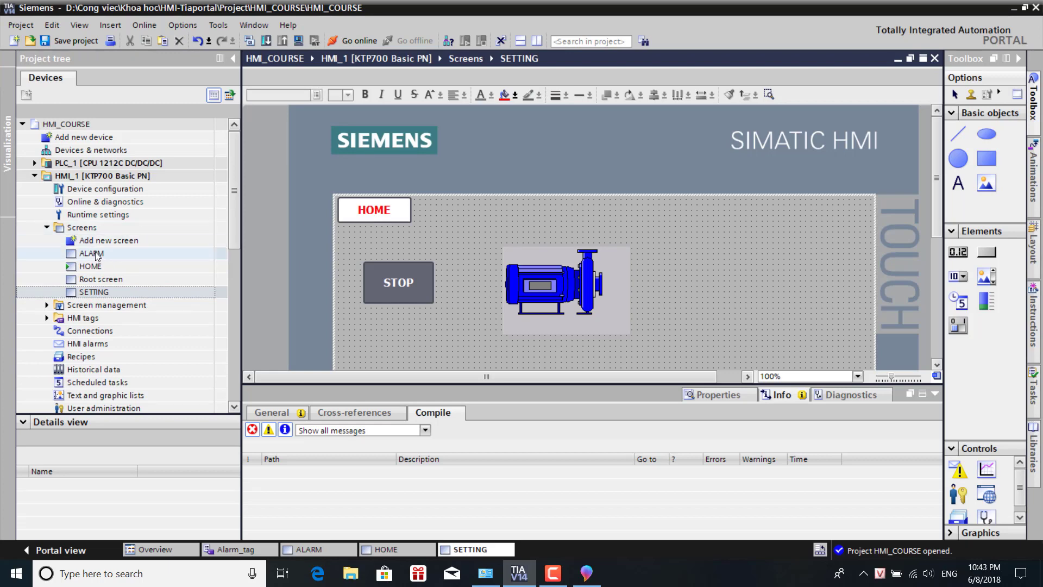
drag(96, 252, 487, 213)
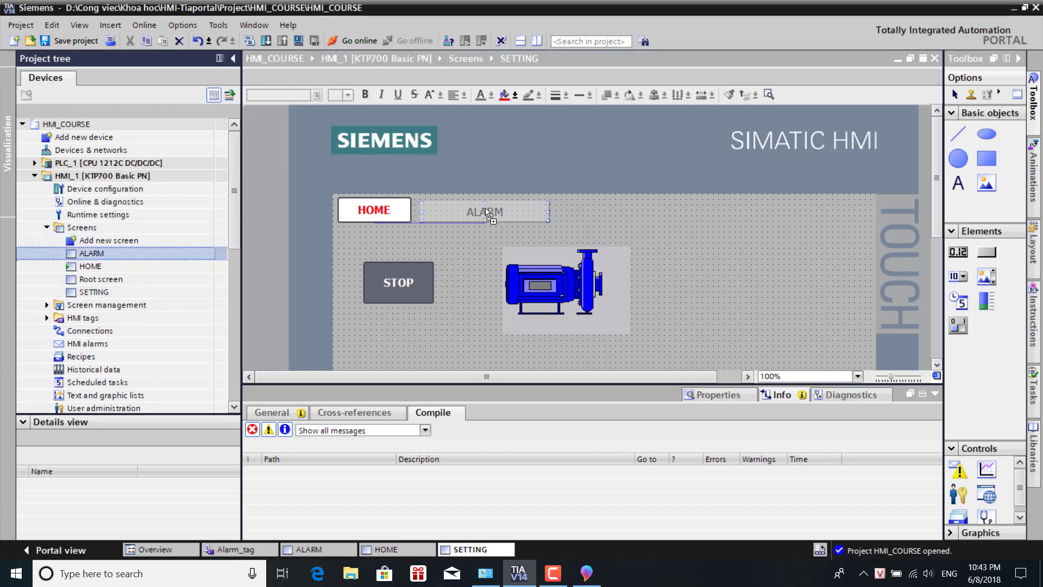
click(656, 227)
click(518, 212)
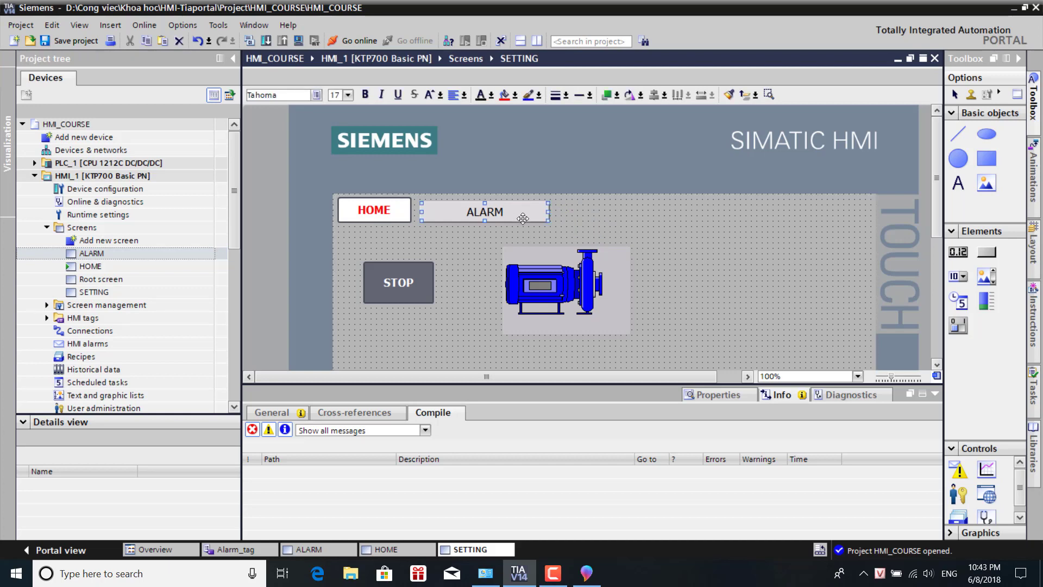
drag(524, 223, 524, 220)
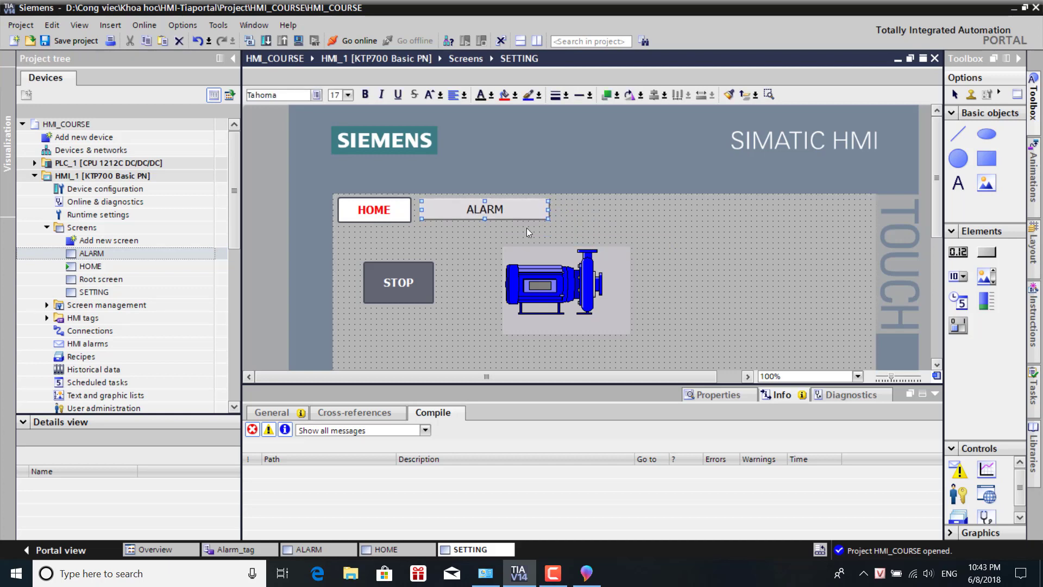
click(467, 234)
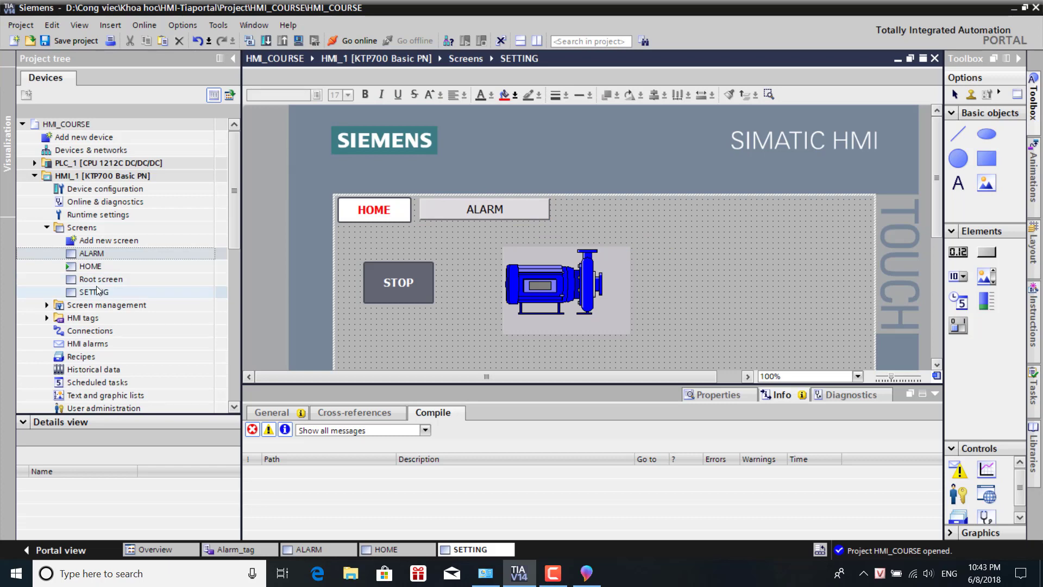
Reopen the ALARM screen, enlarge its editing area, and leave only the Controls group of the toolbox expanded.
double_click(91, 255)
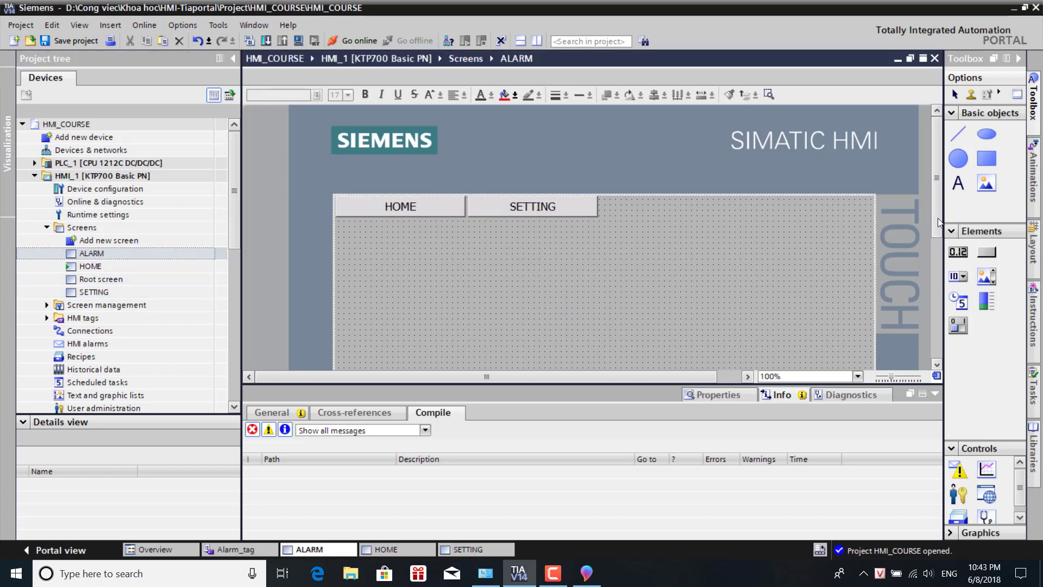
drag(938, 222, 939, 257)
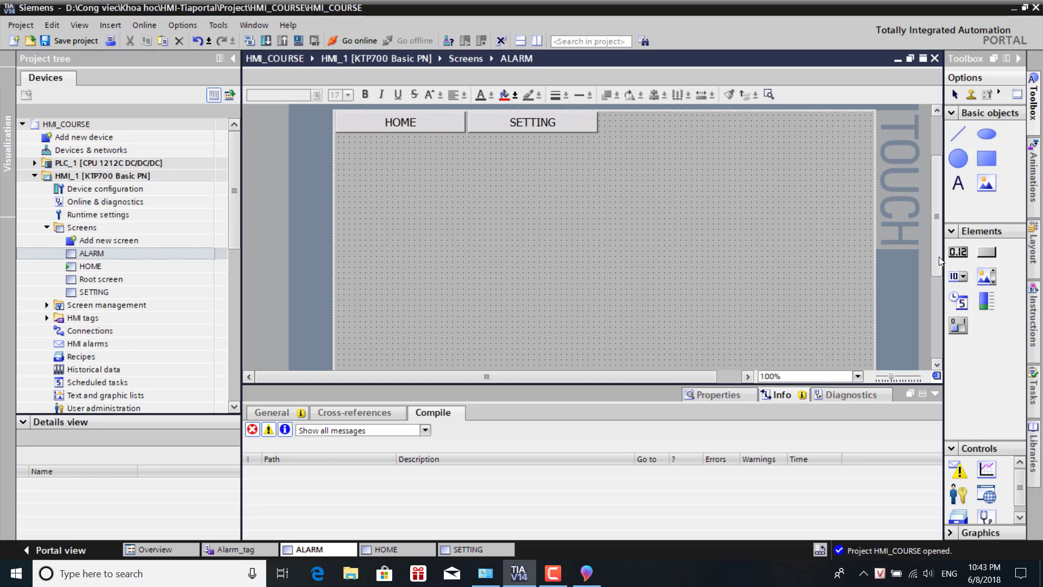
click(935, 395)
drag(939, 252, 935, 239)
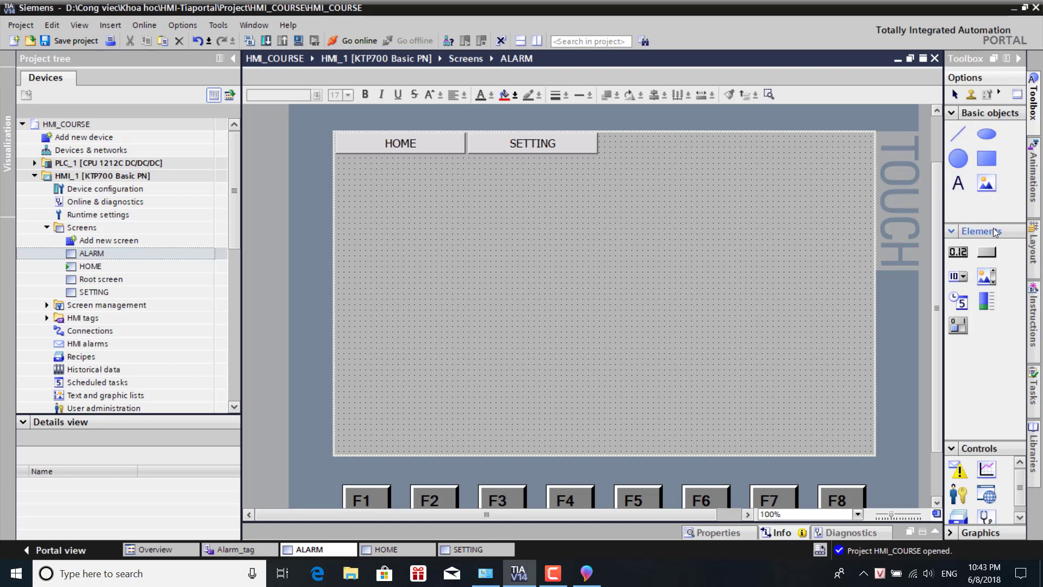
click(953, 231)
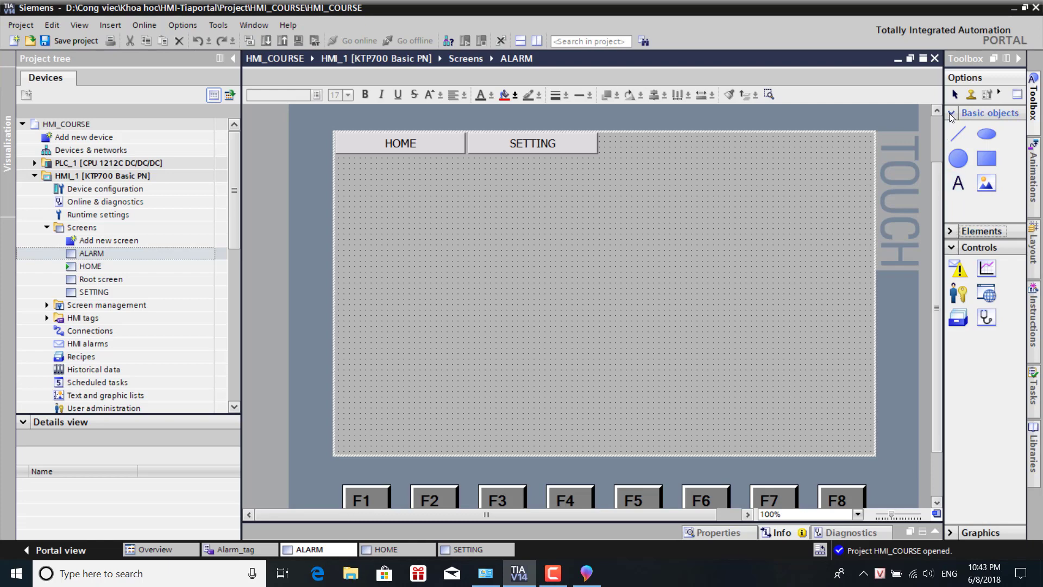
click(951, 113)
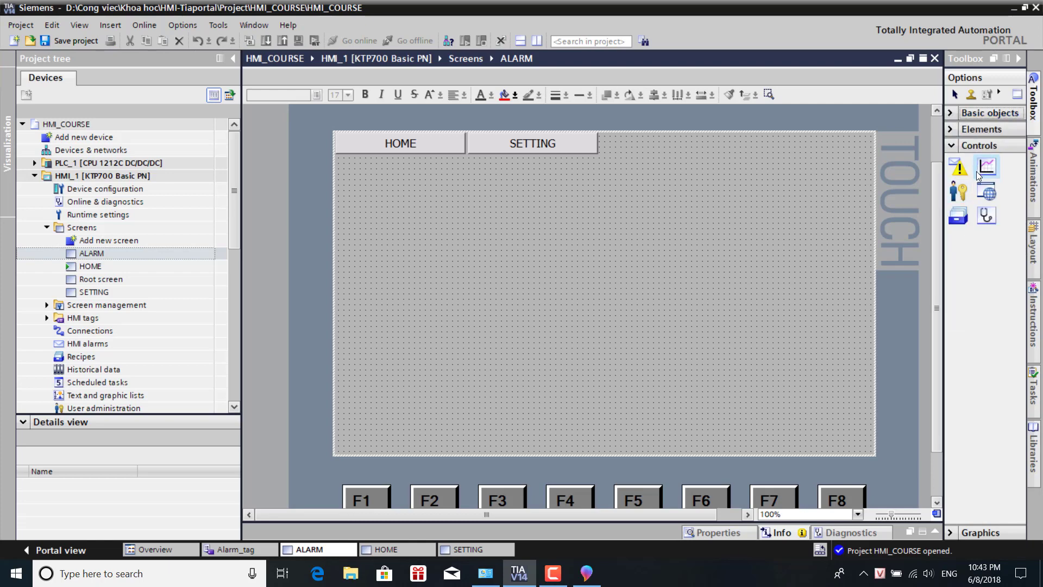